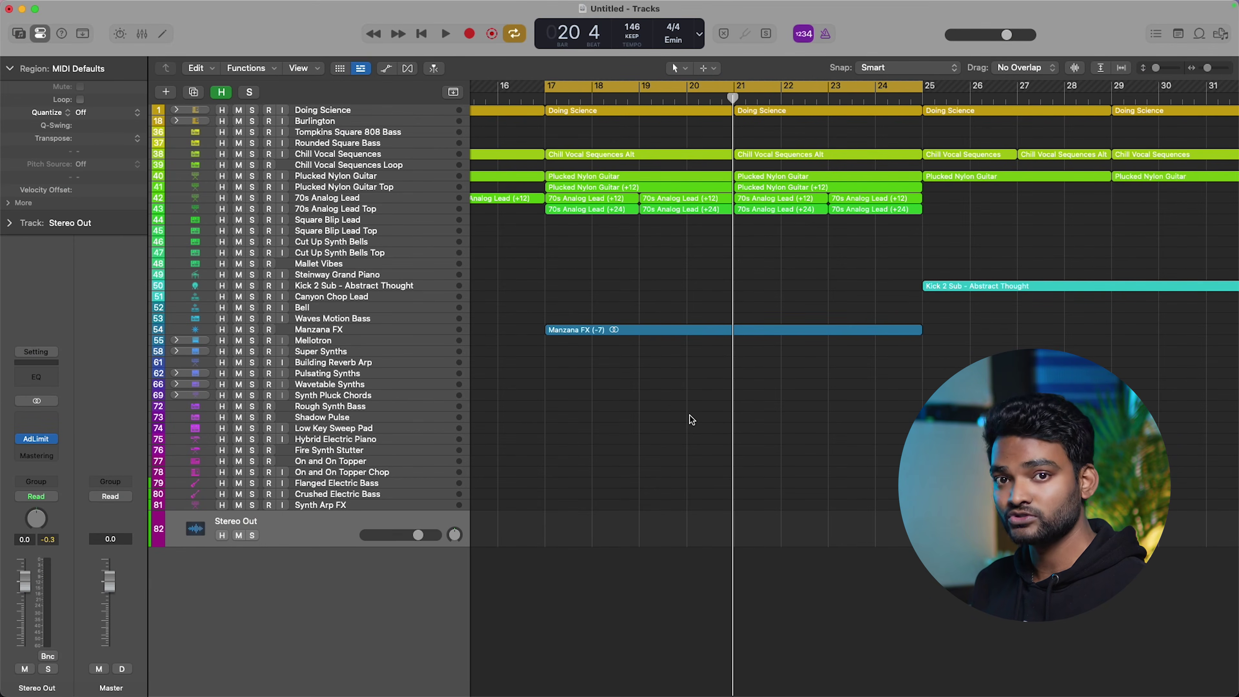
Select the Low Key Sweep Pad track and open its list of automation modes.
{"action": "left_click_drag", "start_coordinate": [689, 356], "coordinate": [651, 308]}
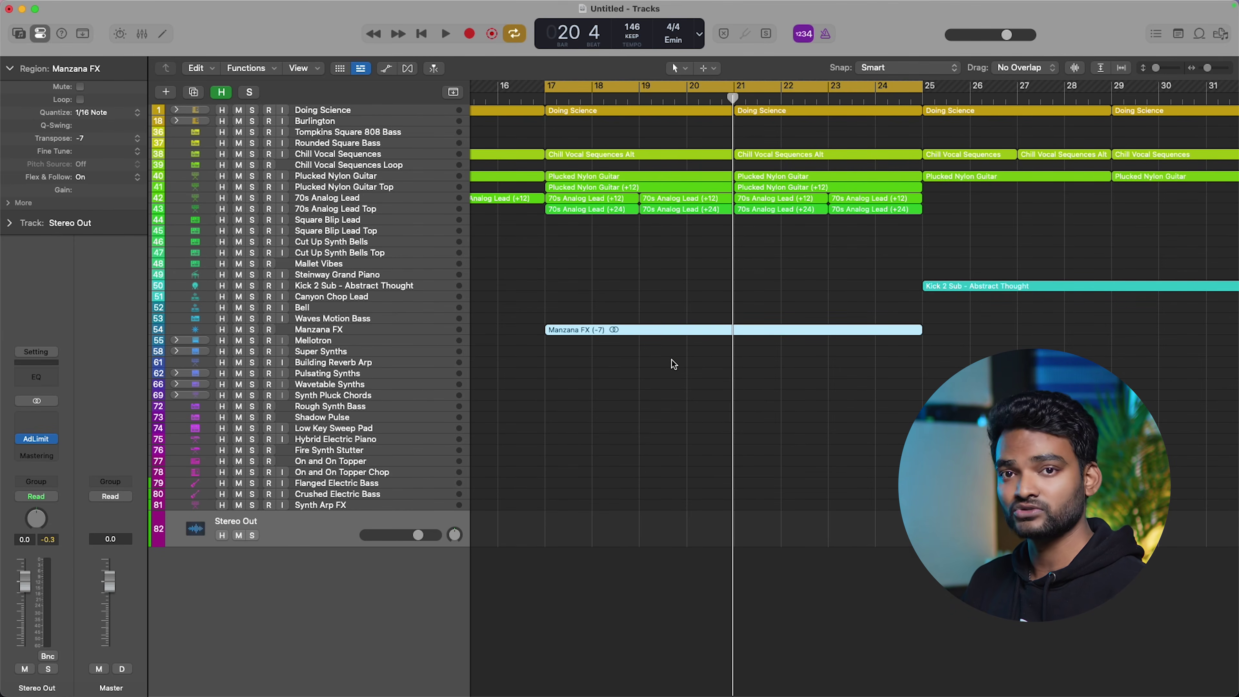
{"action": "left_click", "coordinate": [387, 494]}
{"action": "left_click", "coordinate": [390, 460]}
{"action": "left_click", "coordinate": [396, 430]}
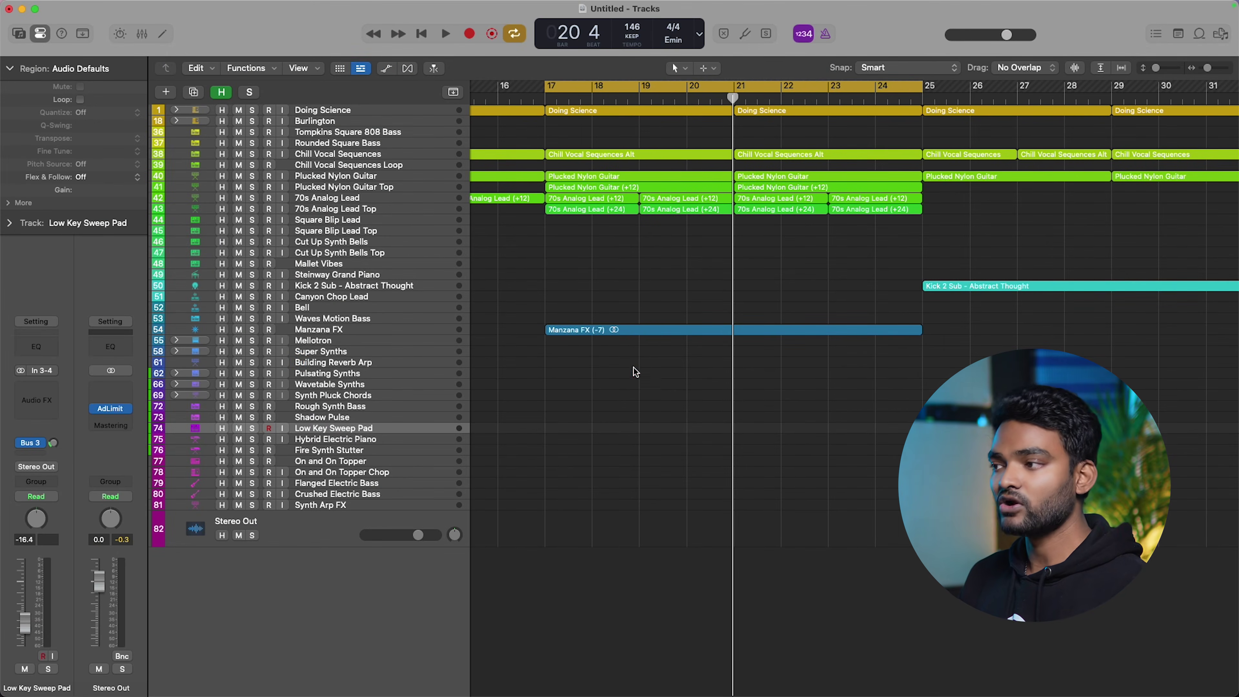
{"action": "left_click", "coordinate": [43, 496]}
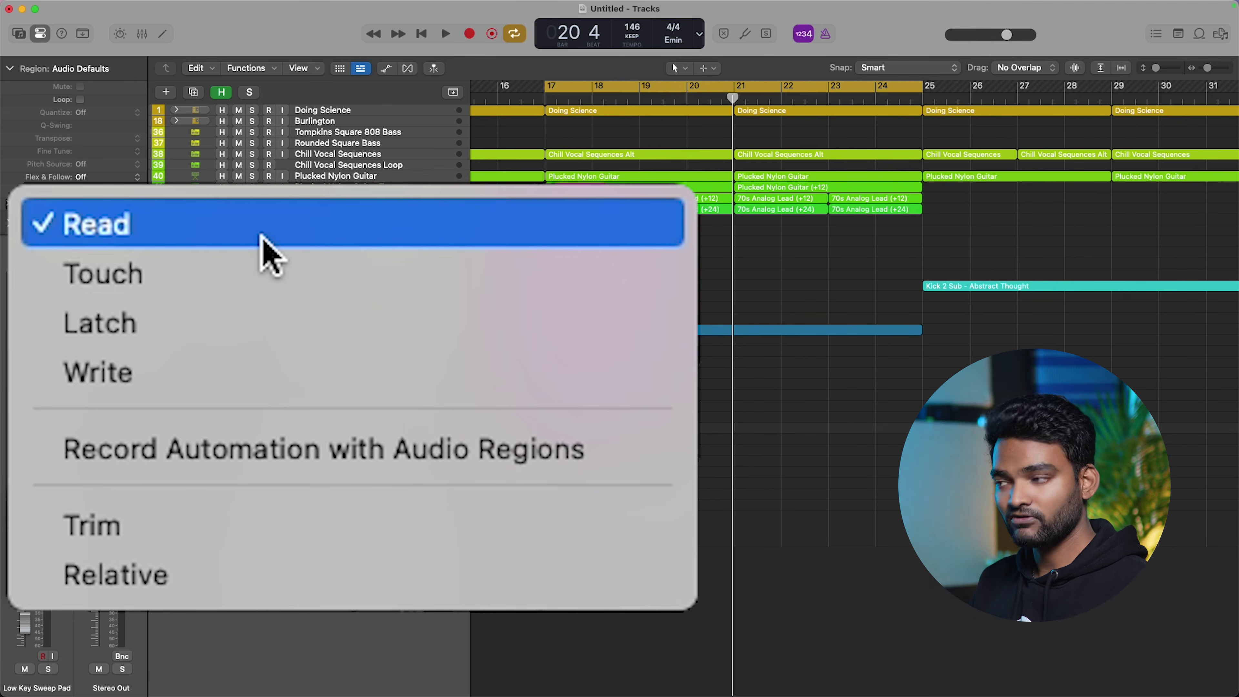
Select the Stereo Out track and enable its Read automation on the channel strip.
{"action": "left_click", "coordinate": [308, 536]}
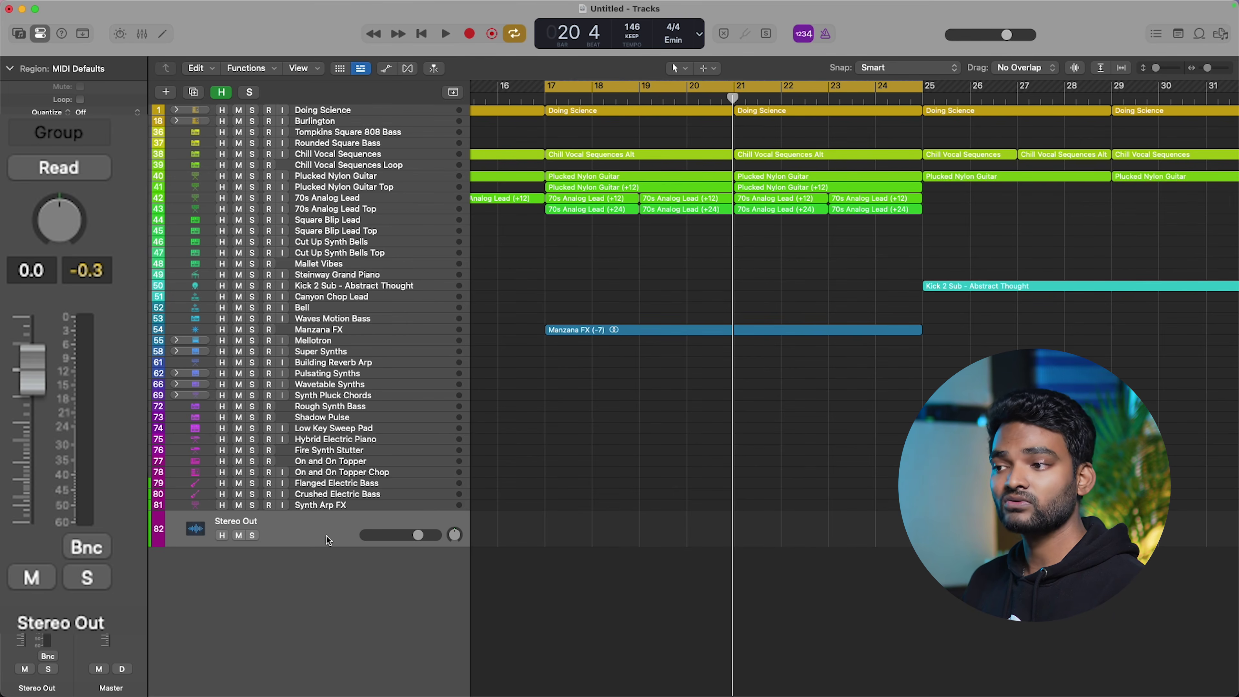
{"action": "mouse_move", "coordinate": [63, 178]}
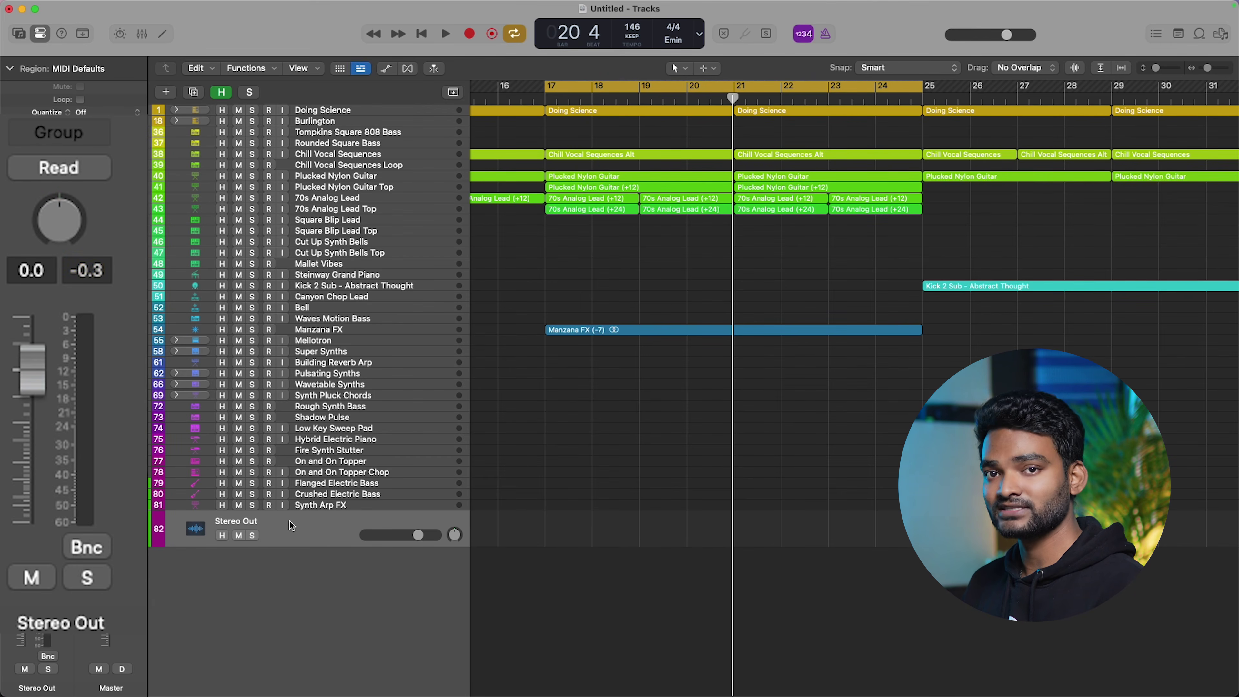
{"action": "mouse_move", "coordinate": [25, 169]}
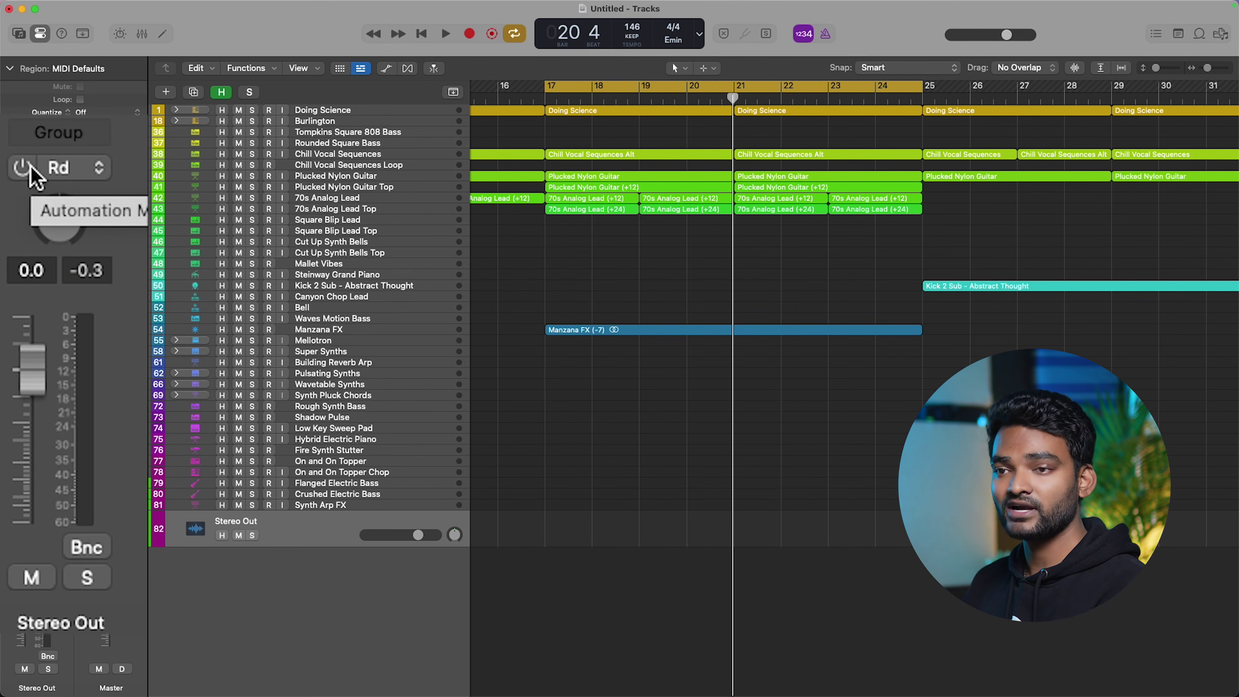
{"action": "left_click", "coordinate": [24, 167]}
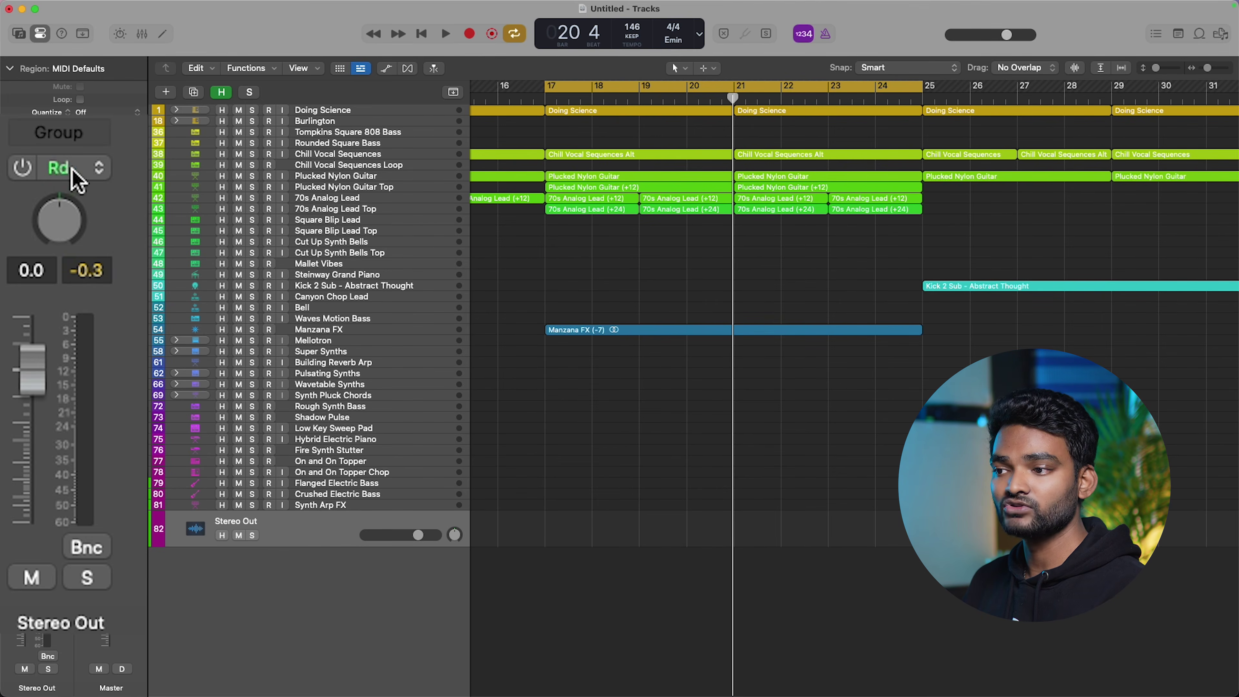
Set the Stereo Out automation mode to Touch and show the automation lanes down to that track.
{"action": "left_click", "coordinate": [47, 499]}
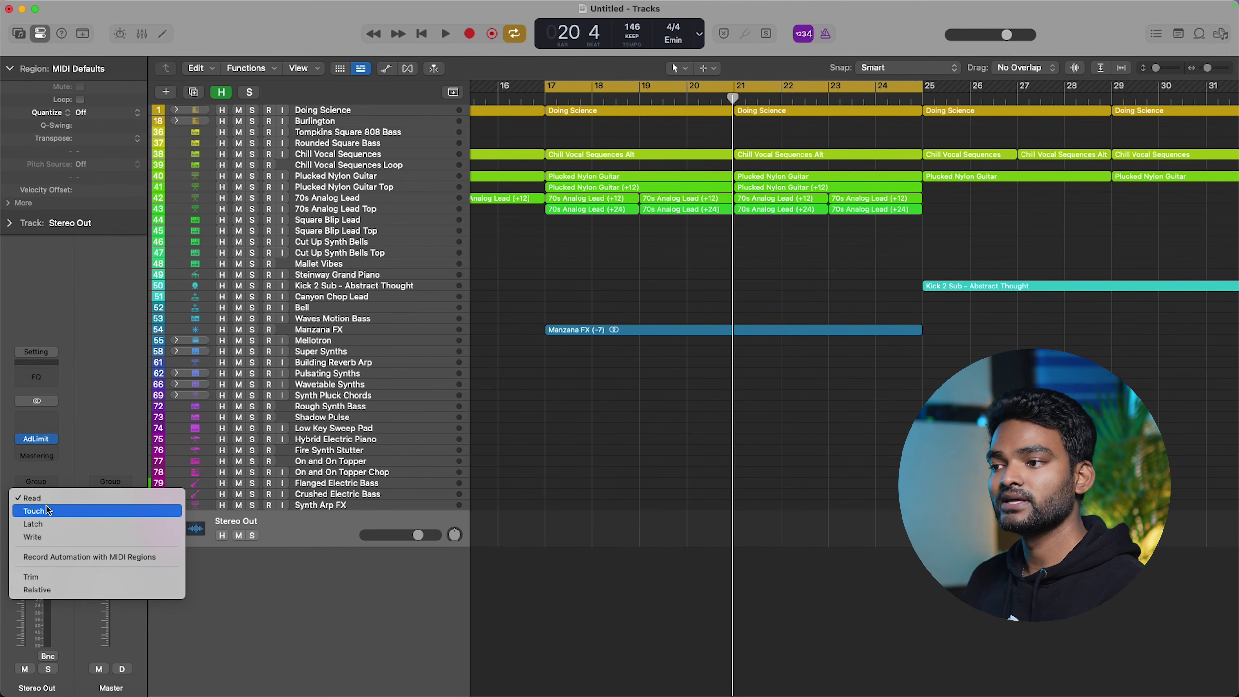
{"action": "left_click", "coordinate": [50, 509]}
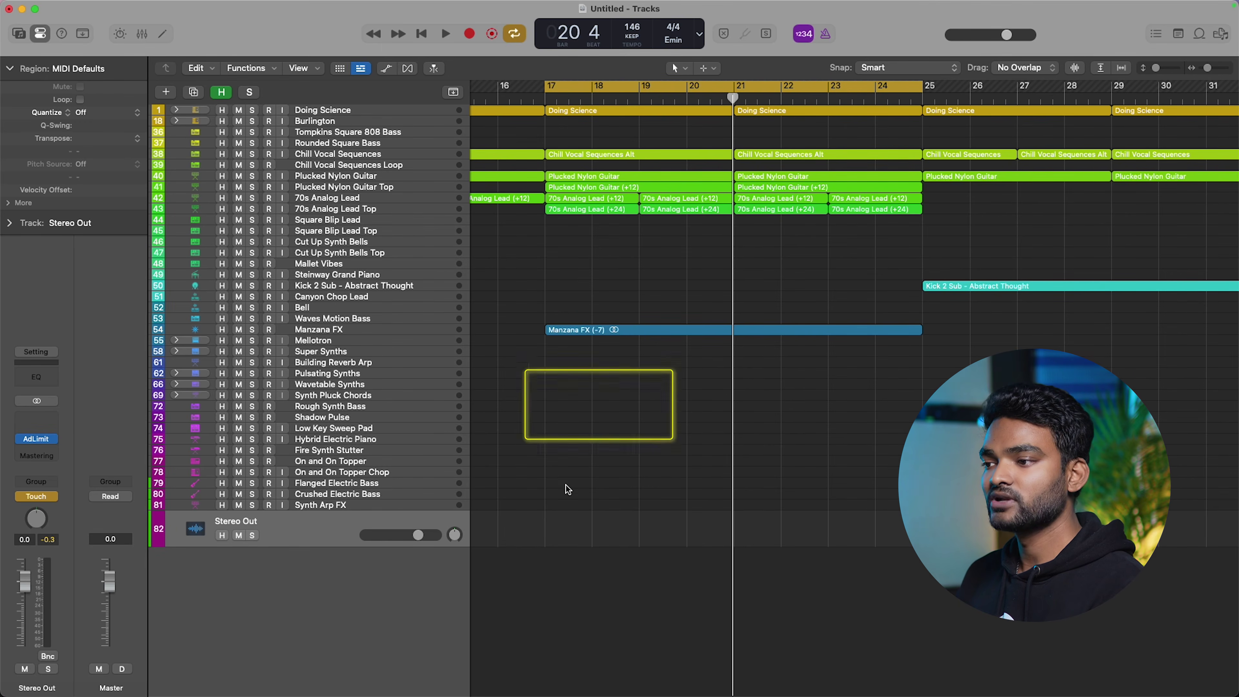
{"action": "key", "text": "a"}
{"action": "scroll", "coordinate": [566, 485], "scroll_direction": "down", "scroll_amount": 3}
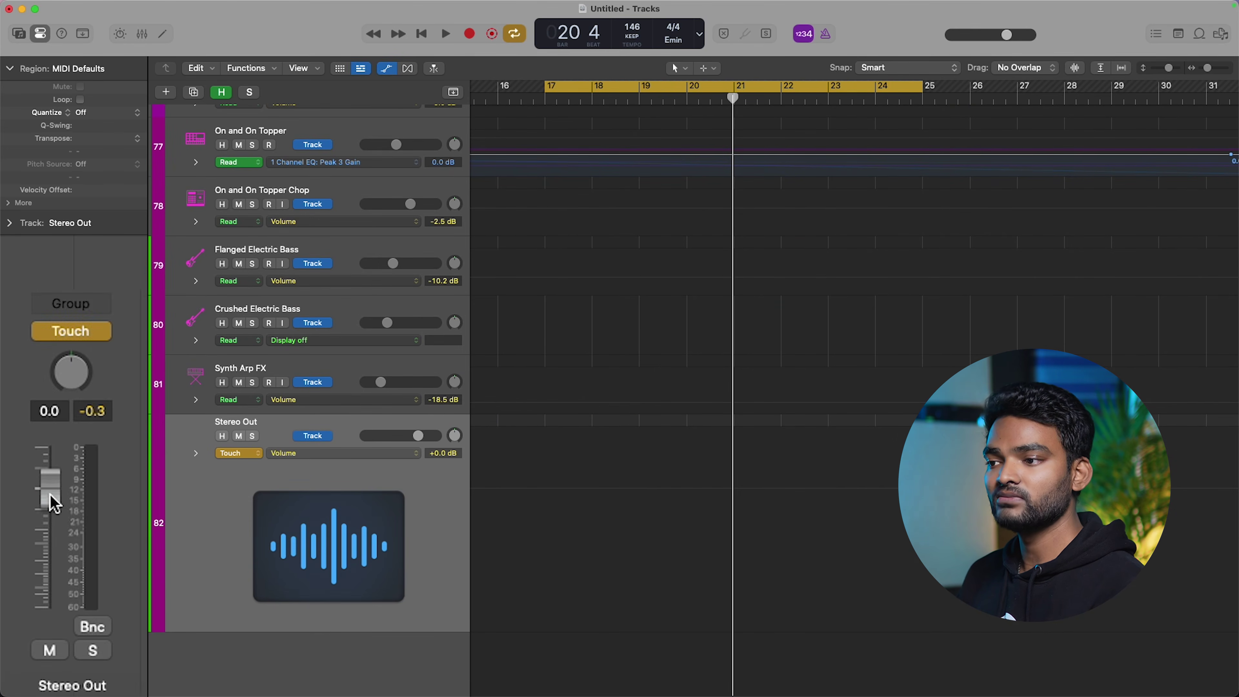
Lower the Stereo Out fader to about -1.2 dB and record a Touch volume dip to about -3 dB around bar 18.
{"action": "left_click_drag", "start_coordinate": [48, 485], "coordinate": [52, 497]}
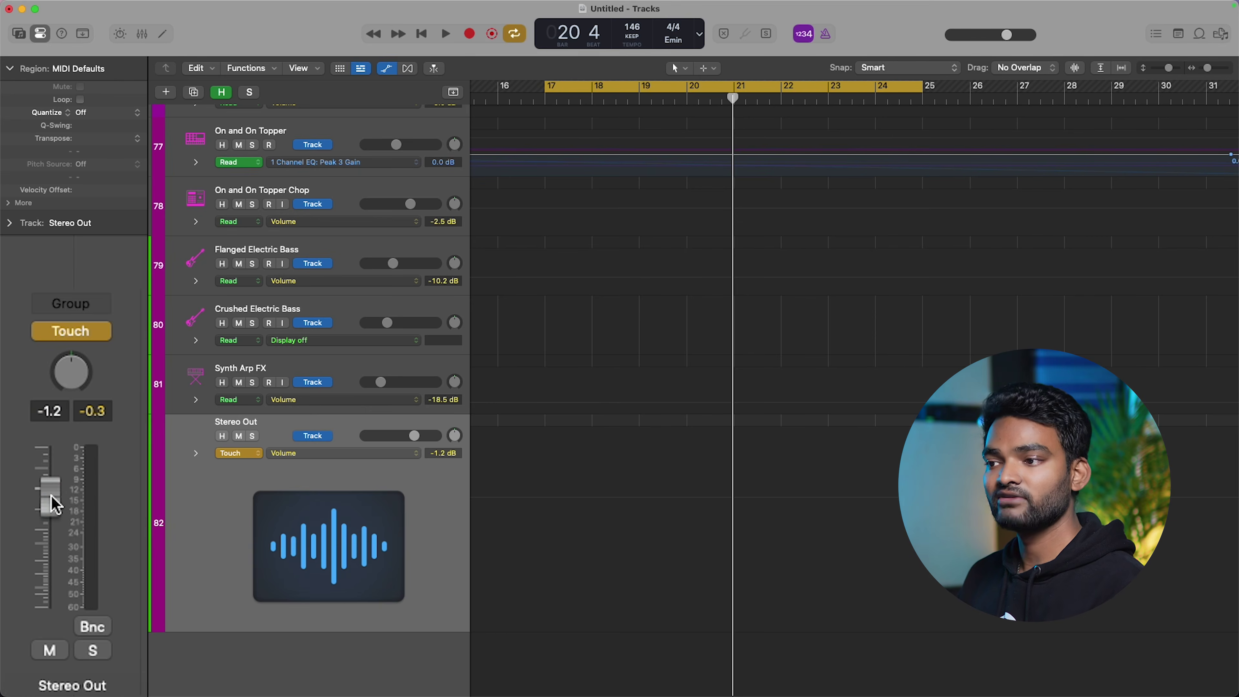
{"action": "key", "text": "space"}
{"action": "left_click_drag", "start_coordinate": [51, 489], "coordinate": [47, 531]}
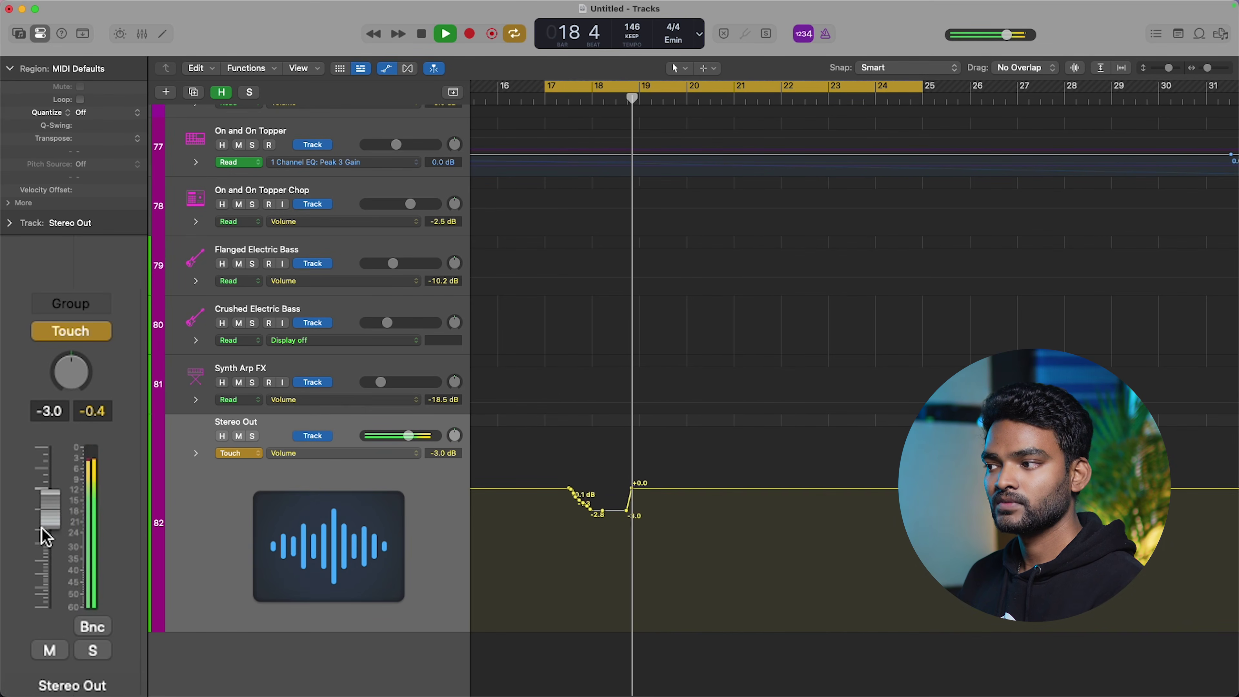
{"action": "key", "text": "space"}
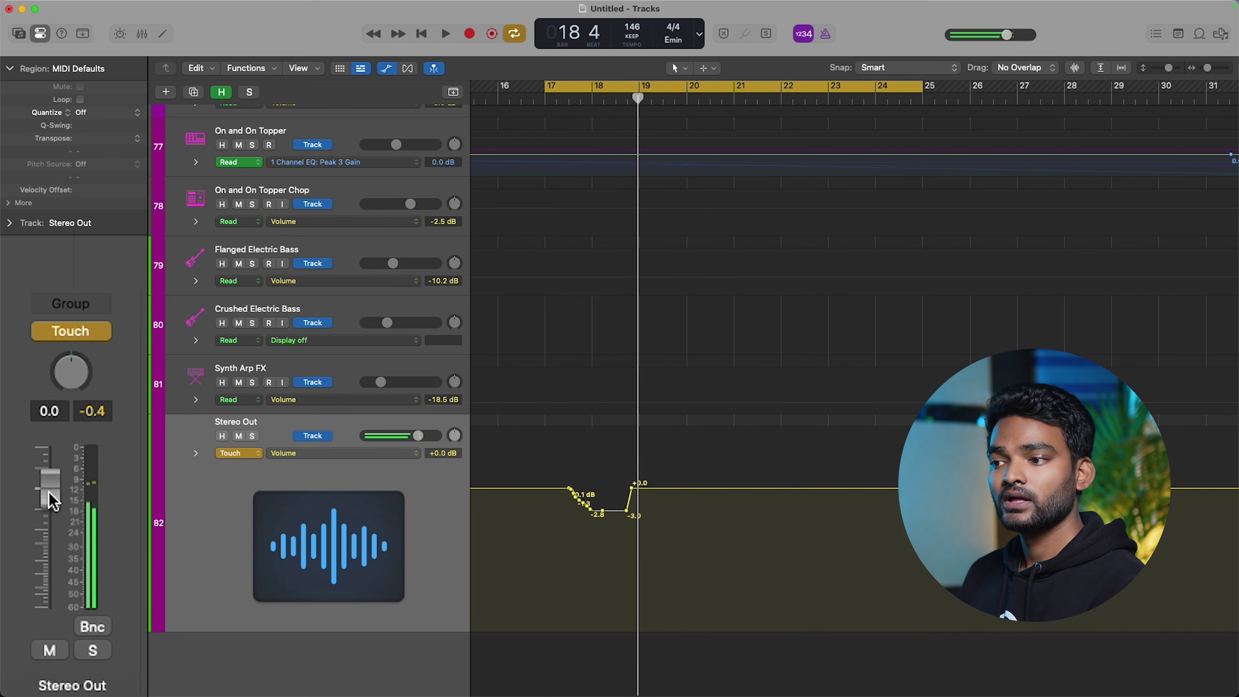
Lower Stereo Out to about -3.2 dB while stopped, and record a Touch pass from bar 17 fading to -75 dB, with a small dip near bar 24.
{"action": "left_click_drag", "start_coordinate": [48, 486], "coordinate": [48, 513]}
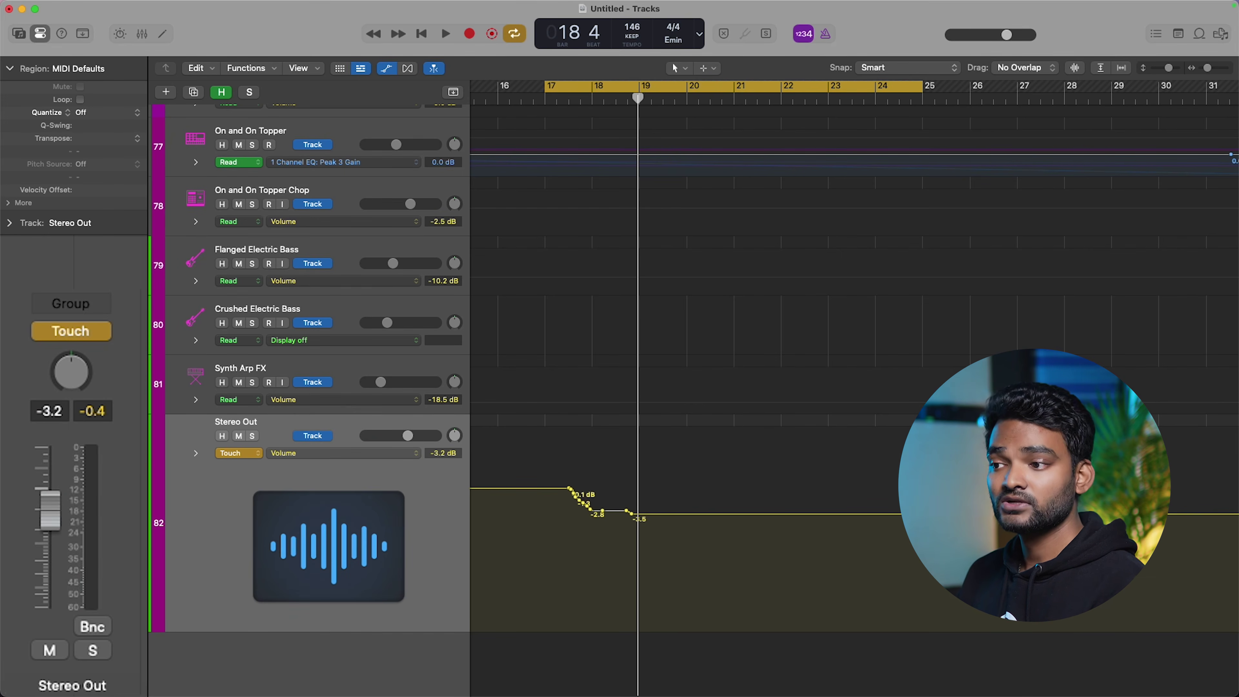
{"action": "mouse_move", "coordinate": [78, 339]}
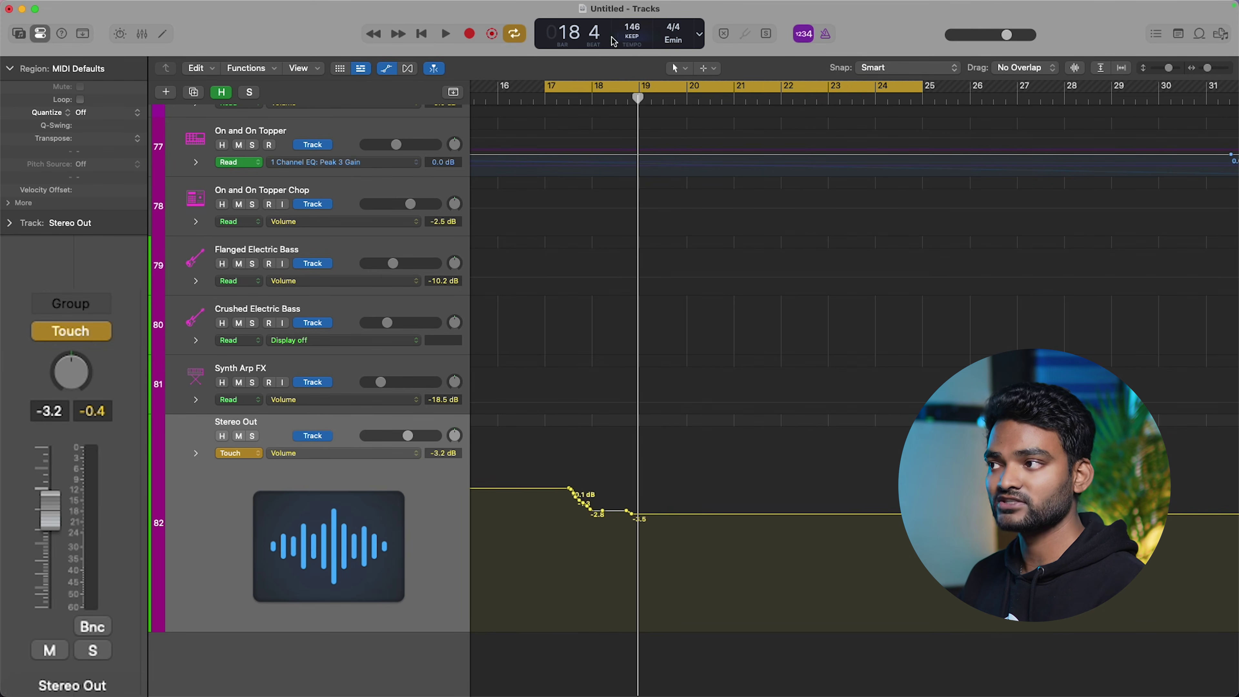
{"action": "left_click", "coordinate": [545, 100]}
{"action": "key", "text": "space"}
{"action": "left_click_drag", "start_coordinate": [49, 488], "coordinate": [49, 605]}
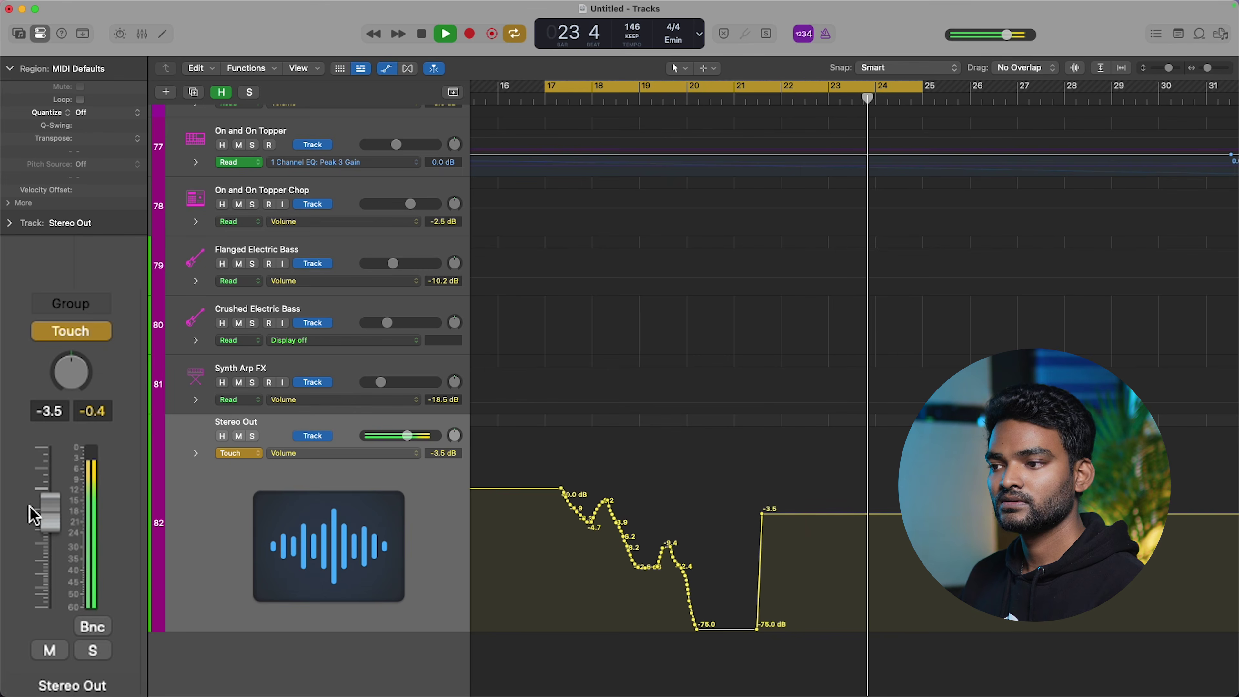
{"action": "left_click_drag", "start_coordinate": [49, 511], "coordinate": [49, 528]}
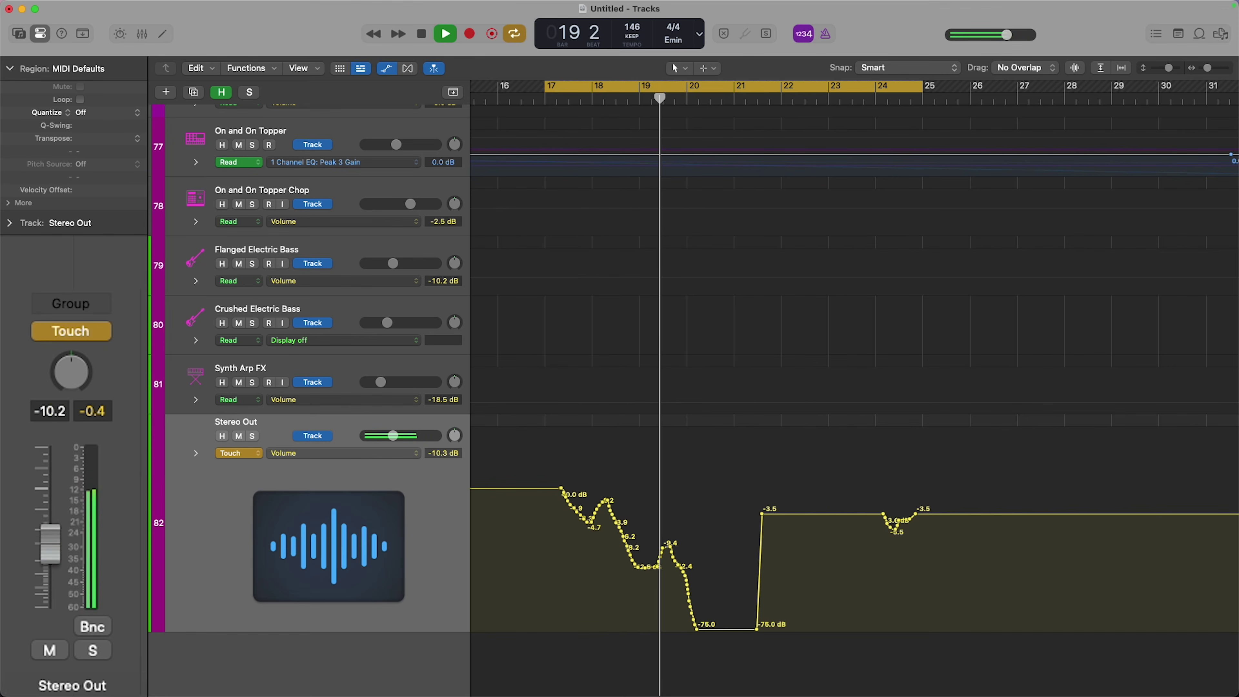
{"action": "key", "text": "space"}
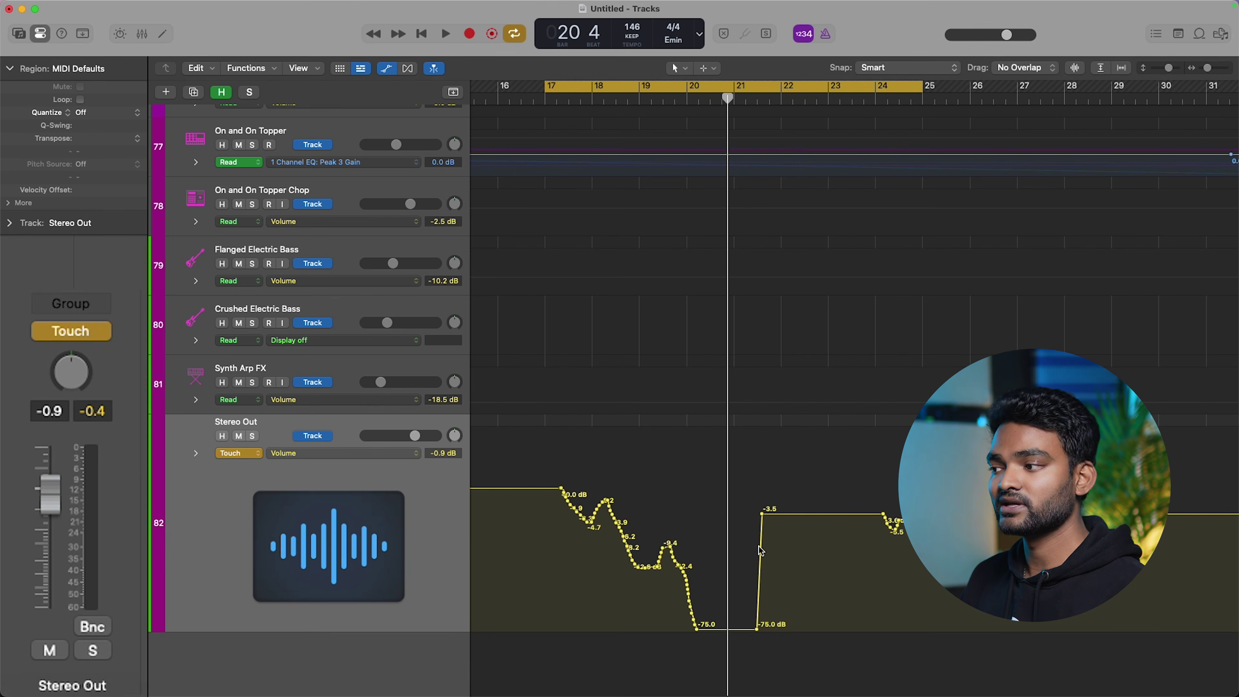
Delete the recorded volume automation points on Stereo Out and set its automation mode to Latch.
{"action": "left_click_drag", "start_coordinate": [960, 617], "coordinate": [514, 507]}
{"action": "key", "text": "Delete"}
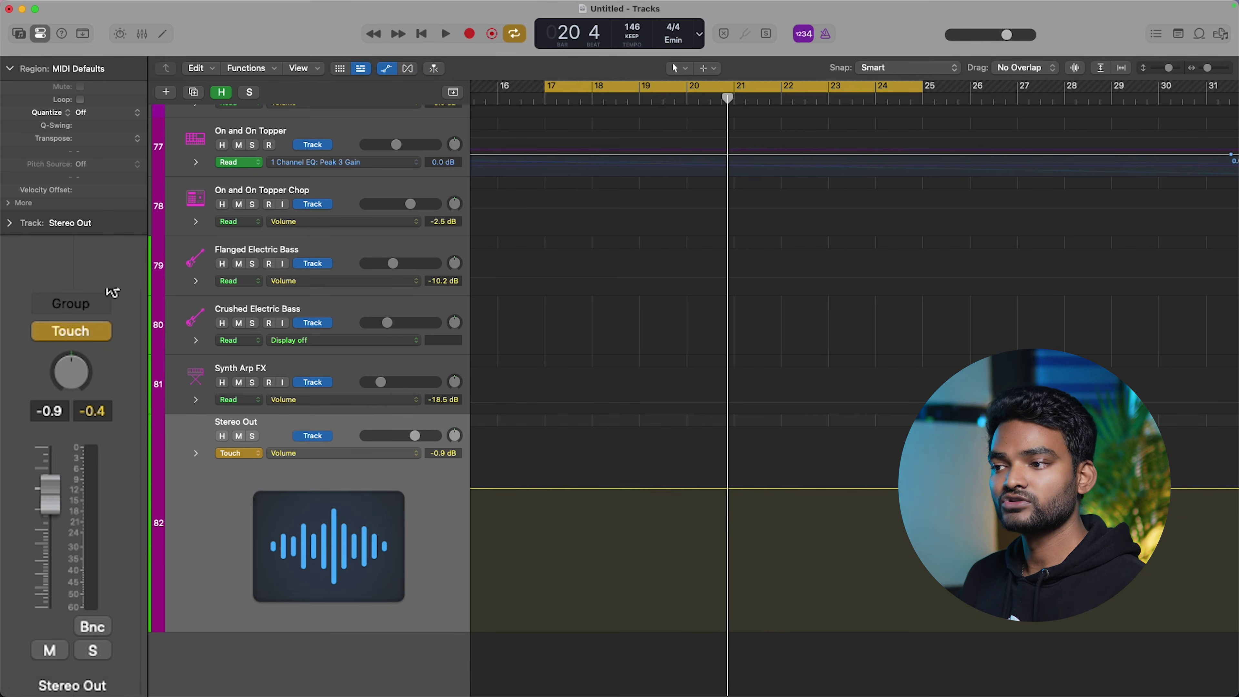
{"action": "left_click", "coordinate": [110, 336]}
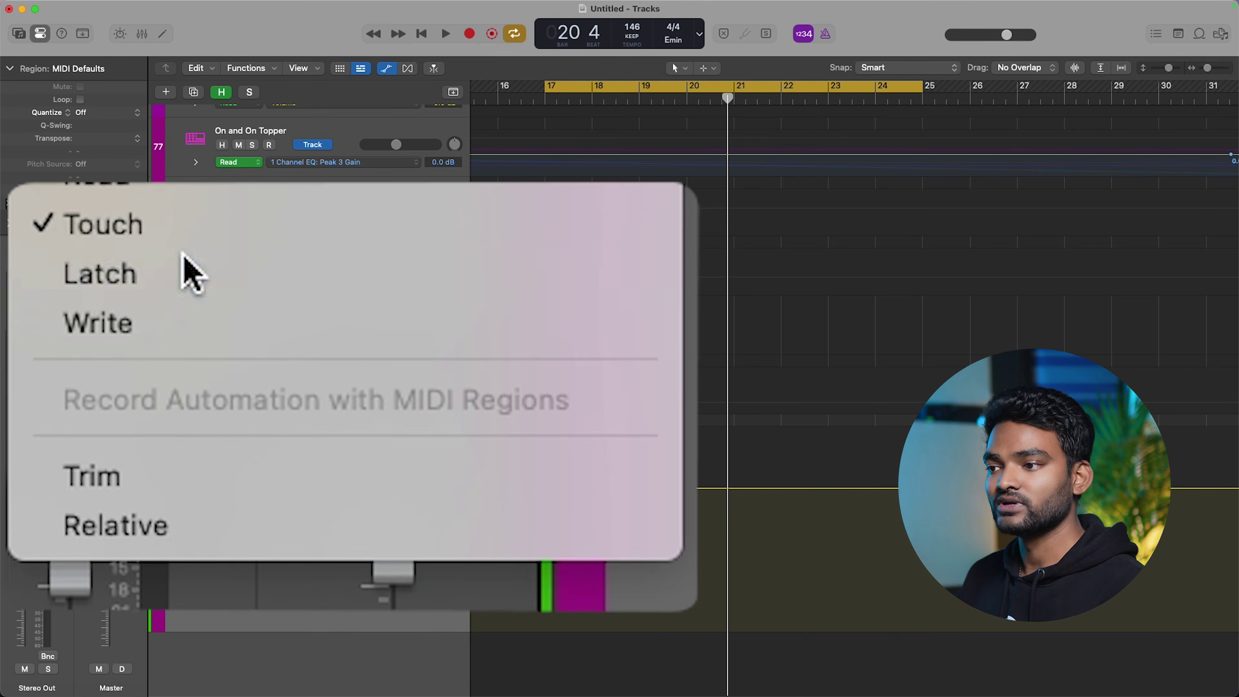
{"action": "left_click", "coordinate": [56, 505]}
Record a Latch volume pass on Stereo Out from bar 17, lowering the fader to about -2.5 dB after bar 18.
{"action": "left_click", "coordinate": [541, 101]}
{"action": "key", "text": "space"}
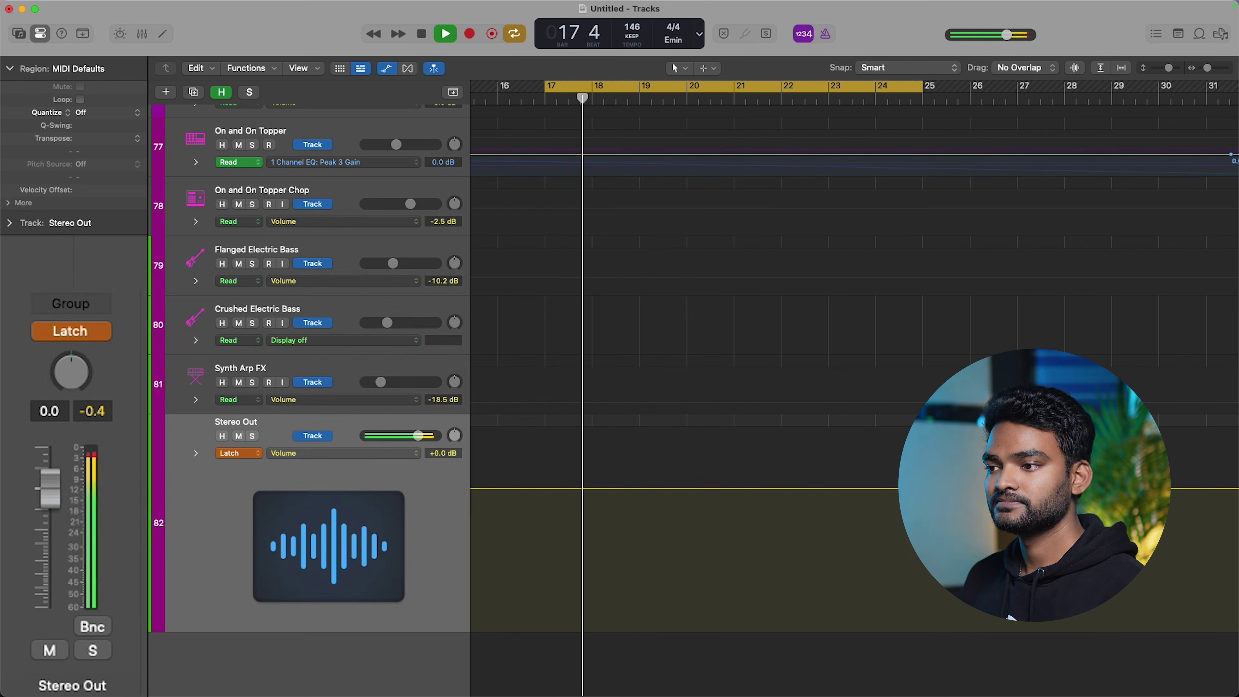
{"action": "left_click_drag", "start_coordinate": [47, 490], "coordinate": [51, 520]}
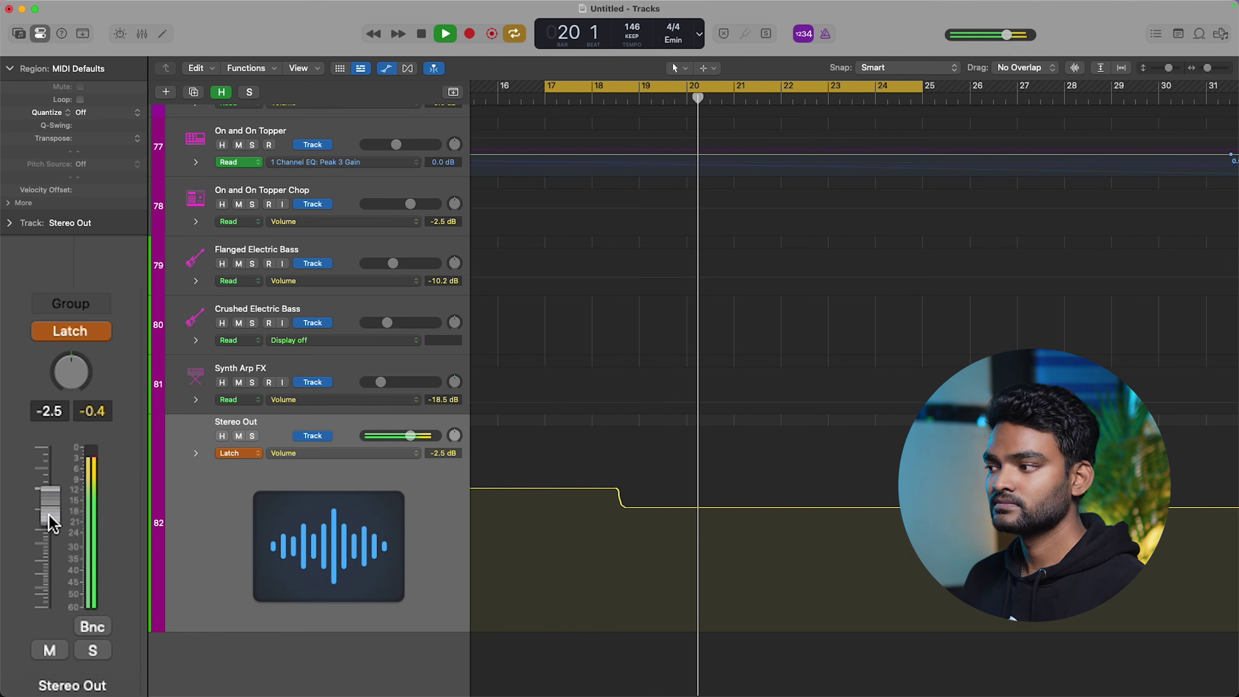
{"action": "key", "text": "space"}
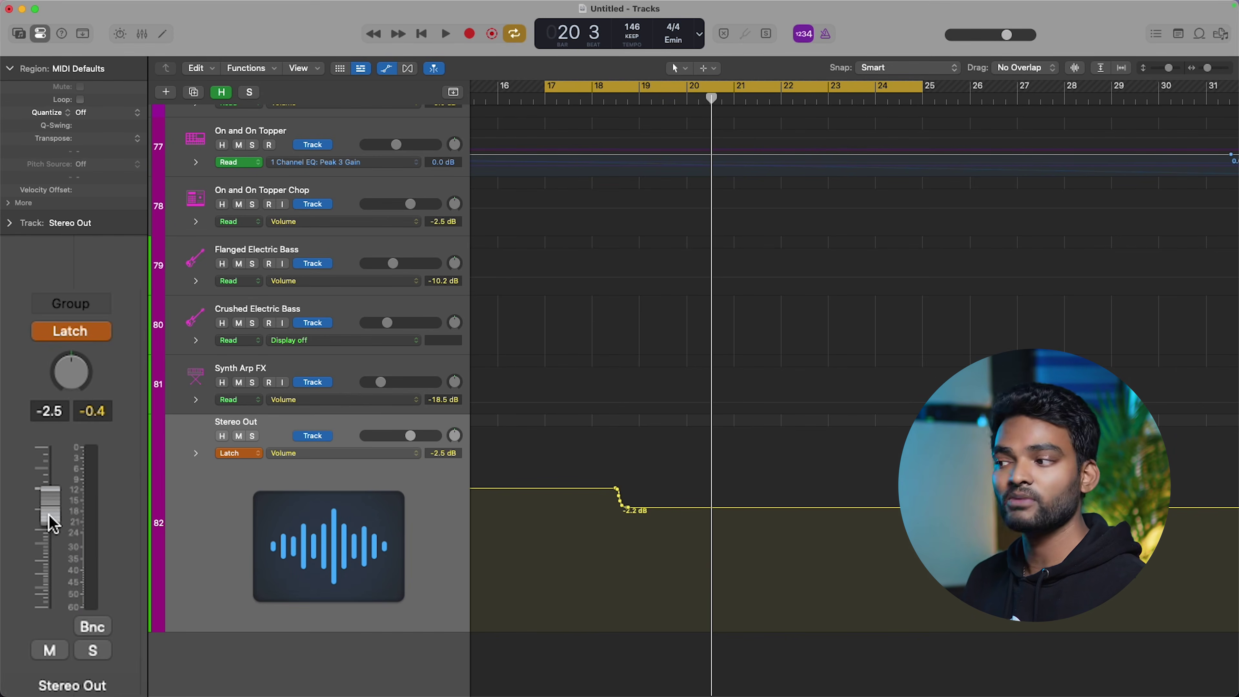
Reset the Stereo Out fader to 0 dB and record another Latch pass, lowering the volume to about -4.1 dB from bar 18.
{"action": "left_click", "coordinate": [50, 516], "text": "alt"}
{"action": "key", "text": "space"}
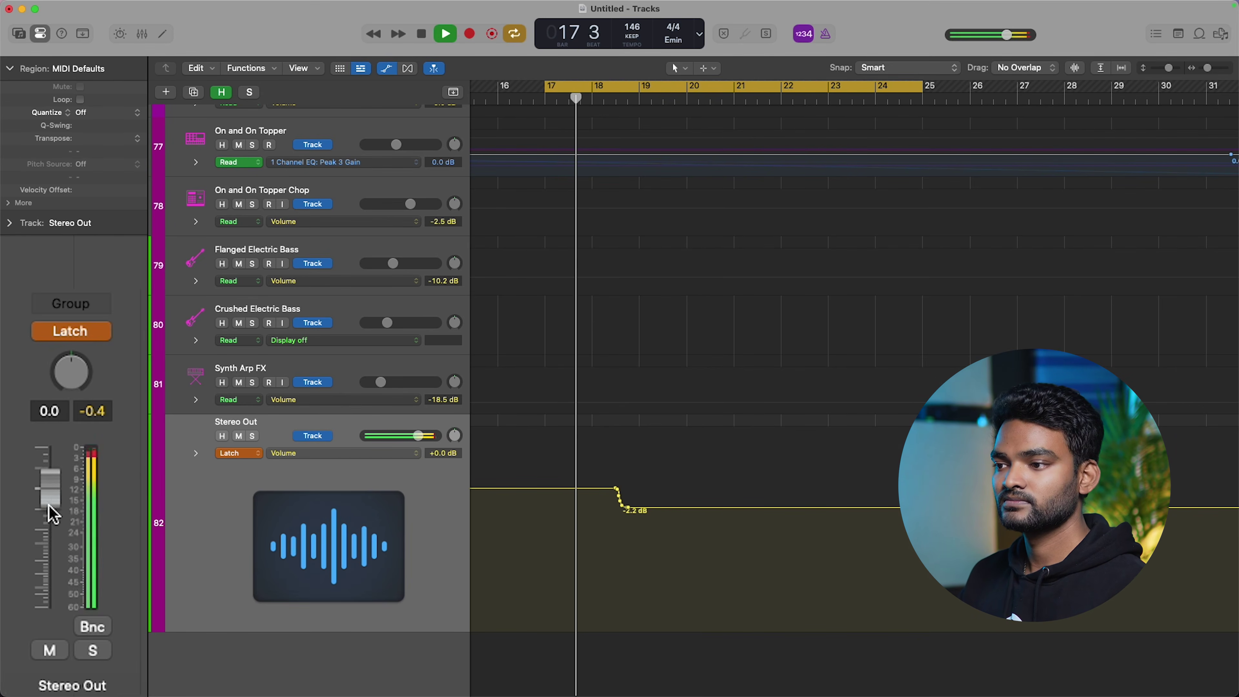
{"action": "left_click_drag", "start_coordinate": [49, 489], "coordinate": [49, 516]}
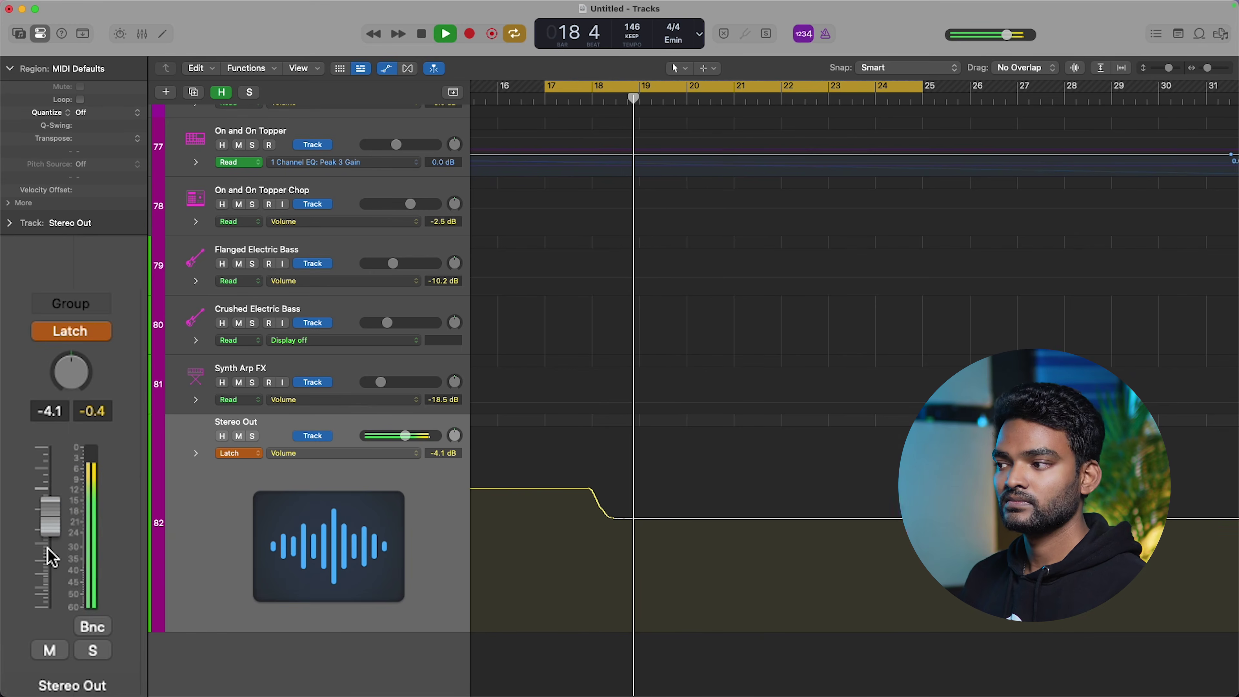
{"action": "key", "text": "space"}
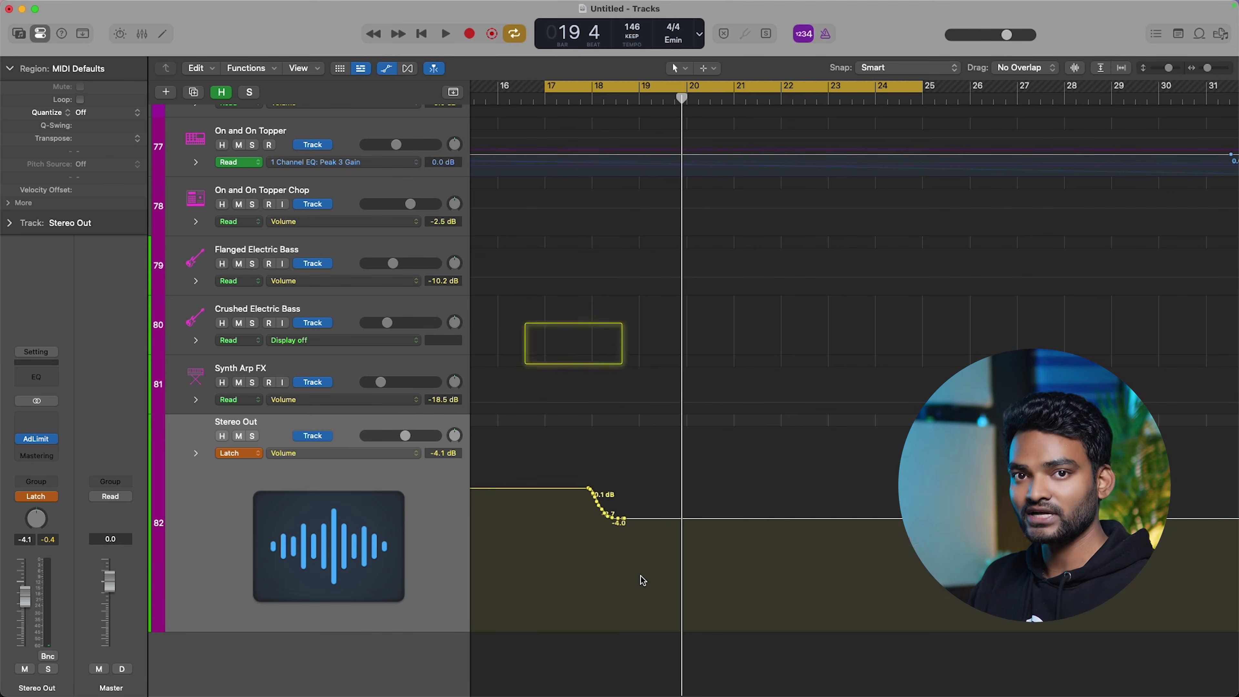
Set the Stereo Out automation mode to Write and play from bar 17 to bar 19 to overwrite the existing volume automation.
{"action": "left_click", "coordinate": [35, 496]}
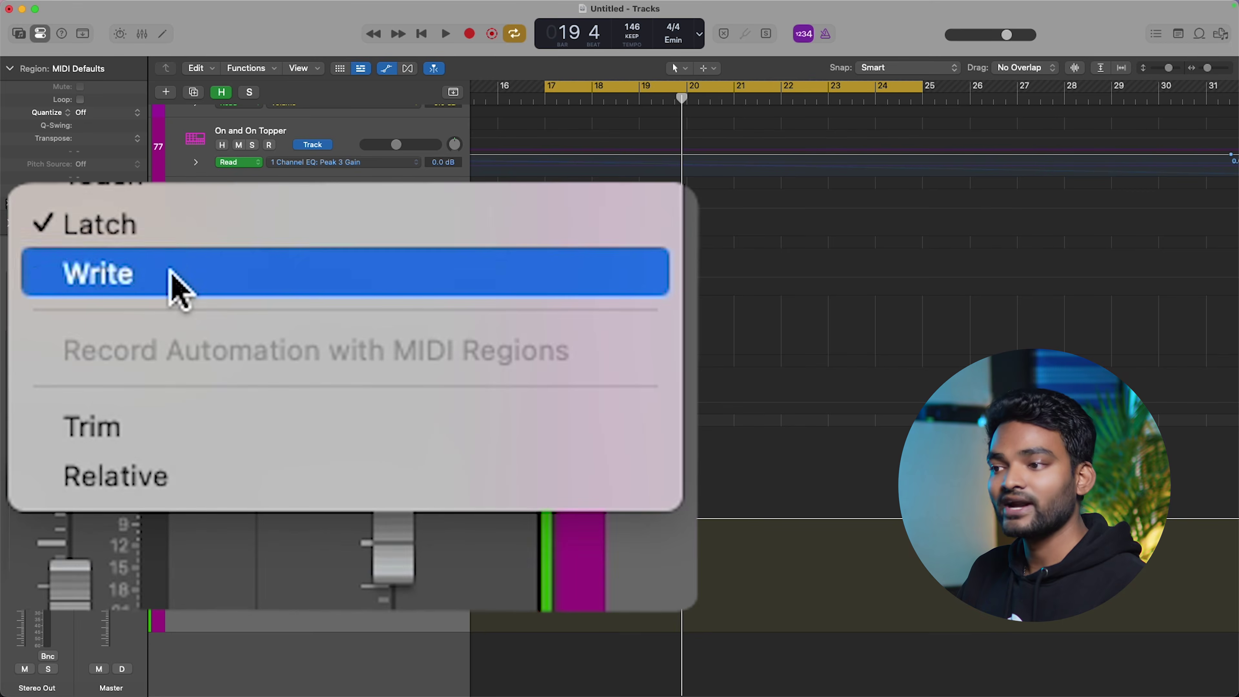
{"action": "left_click", "coordinate": [49, 508]}
{"action": "left_click", "coordinate": [548, 99]}
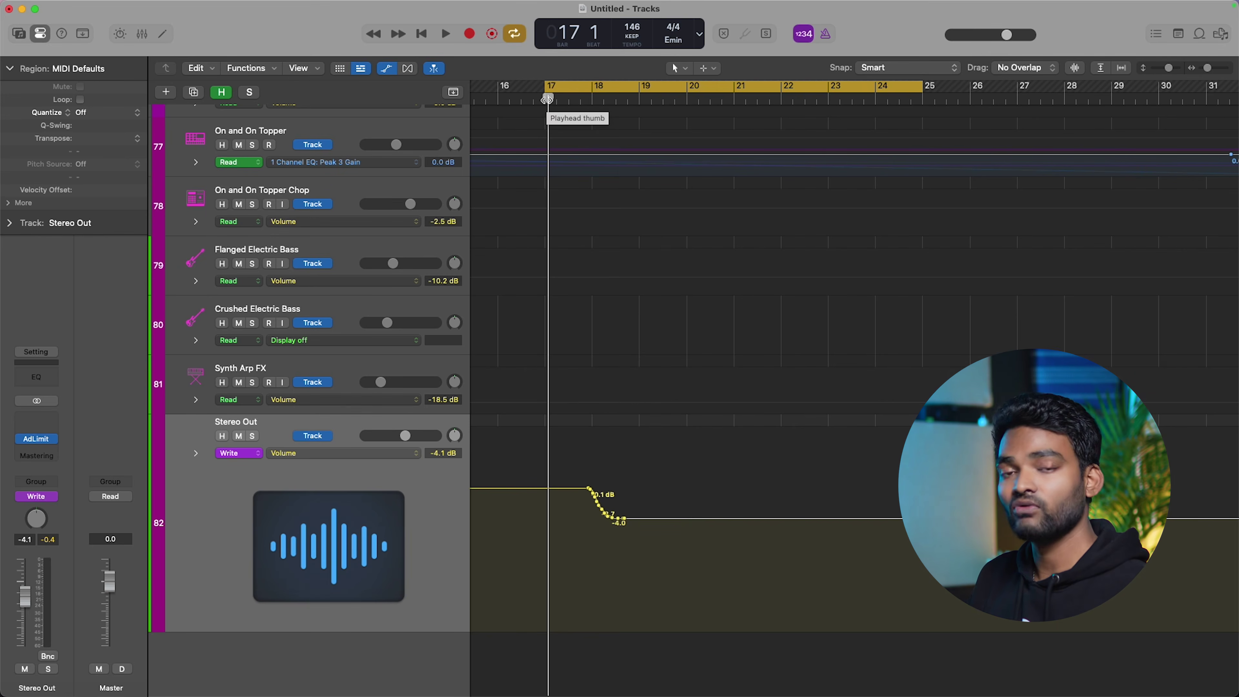
{"action": "key", "text": "space"}
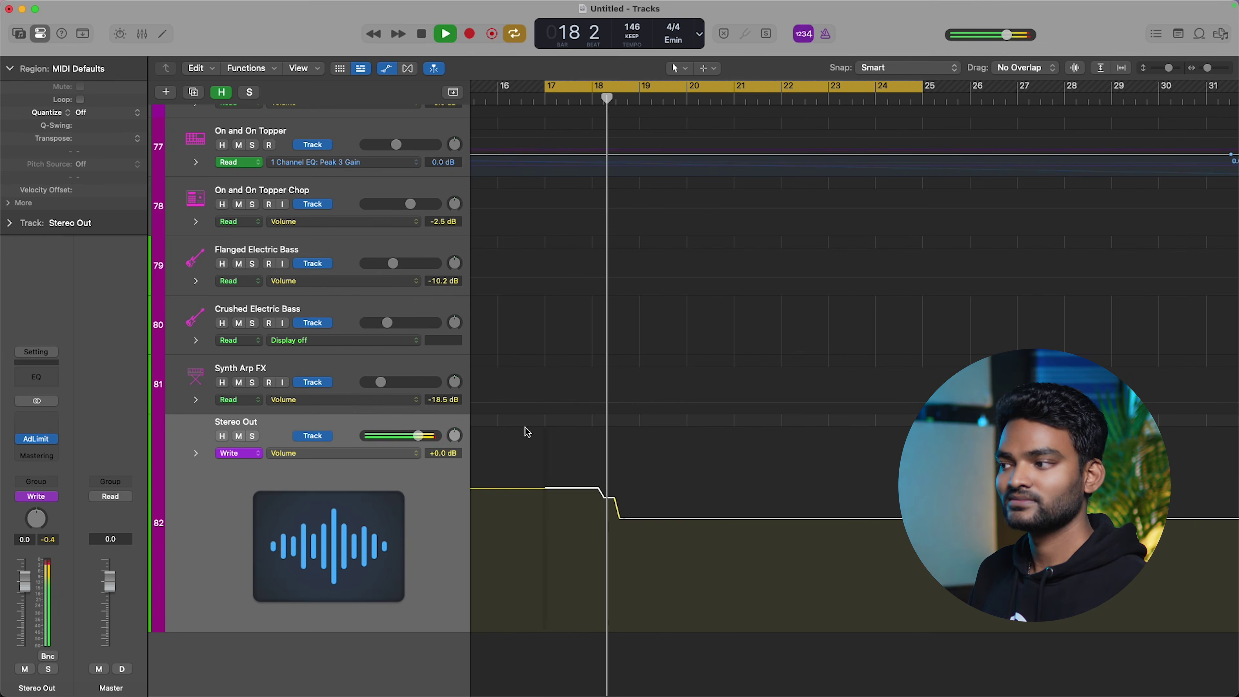
{"action": "key", "text": "space"}
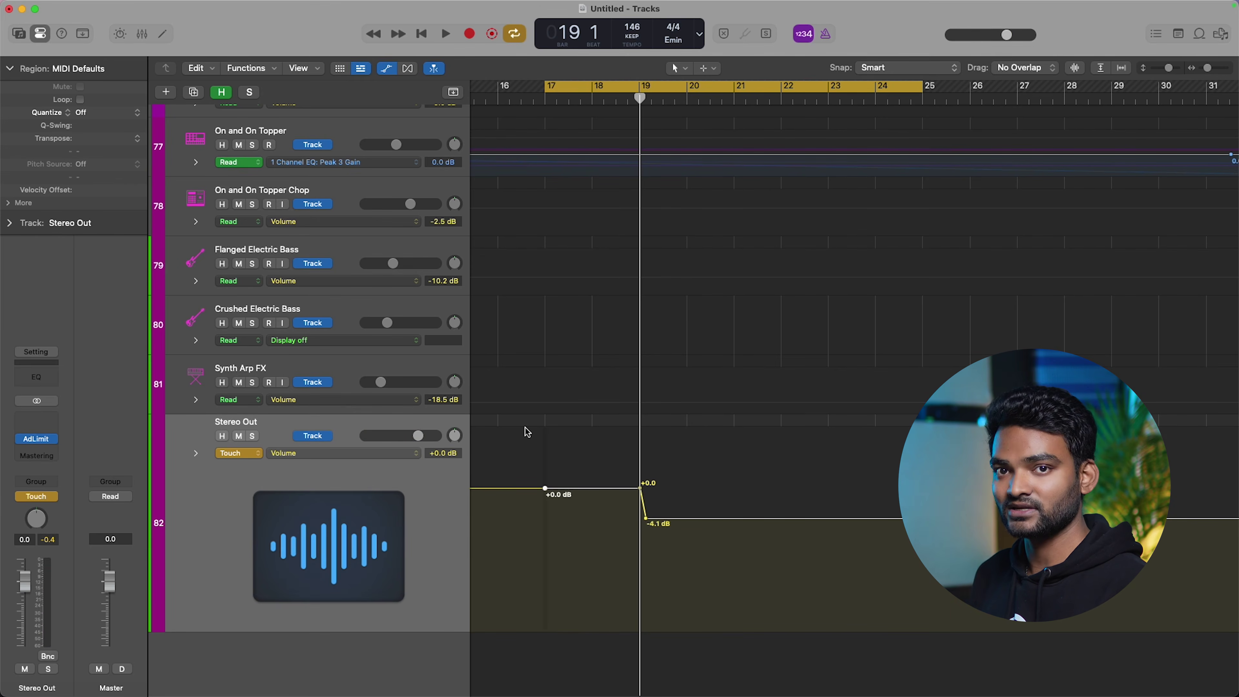
Set Stereo Out to Write again and record volume automation across bars 17 to 24, riding the fader through two dips below -4 dB.
{"action": "left_click", "coordinate": [593, 98]}
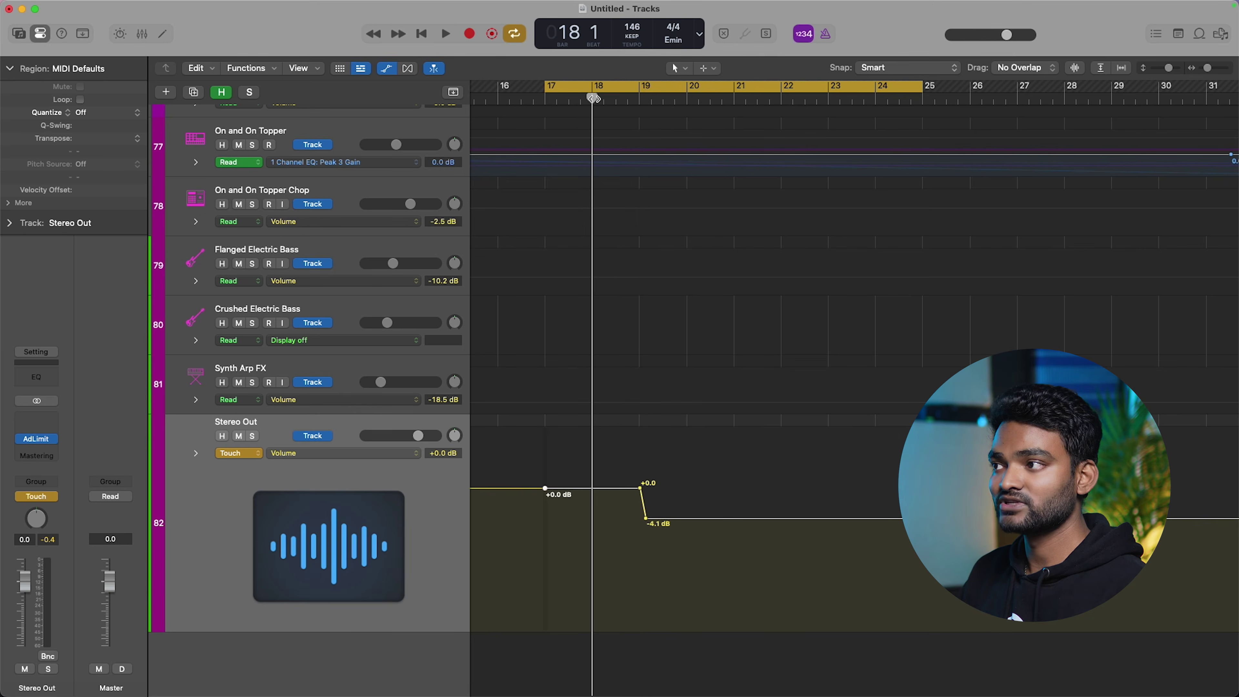
{"action": "left_click", "coordinate": [37, 496]}
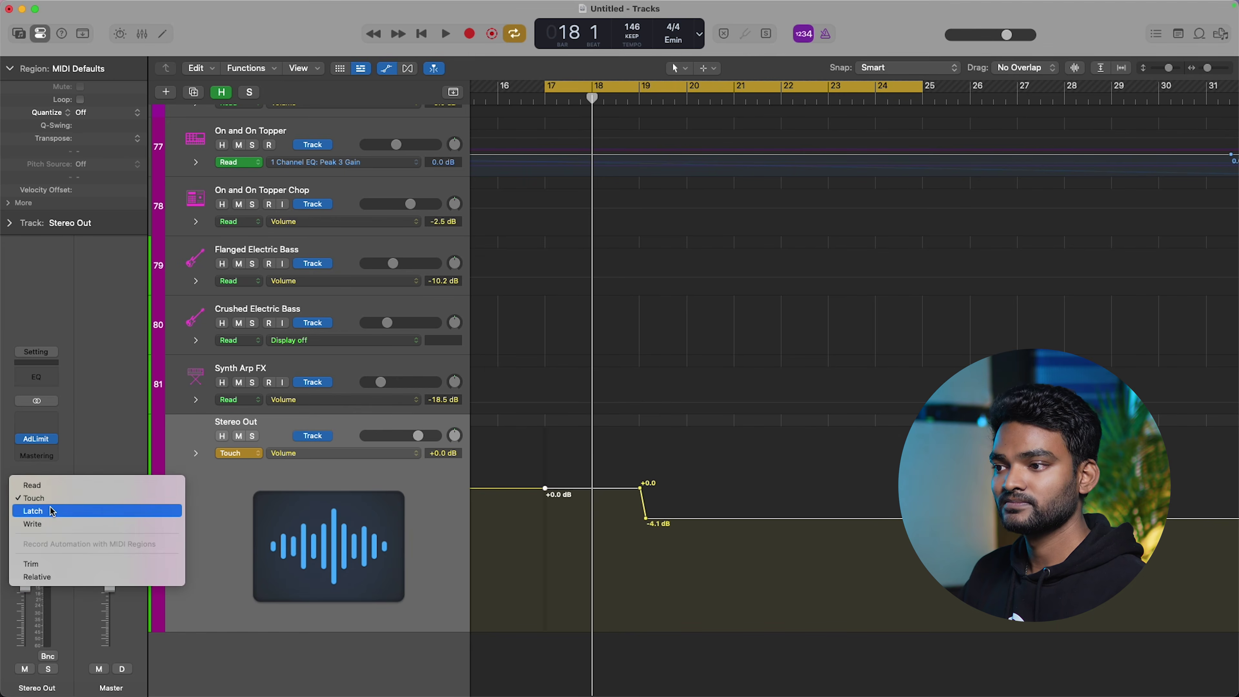
{"action": "left_click", "coordinate": [46, 533]}
{"action": "key", "text": "space"}
{"action": "left_click_drag", "start_coordinate": [25, 582], "coordinate": [24, 596]}
{"action": "left_click_drag", "start_coordinate": [51, 540], "coordinate": [57, 488]}
{"action": "key", "text": "space"}
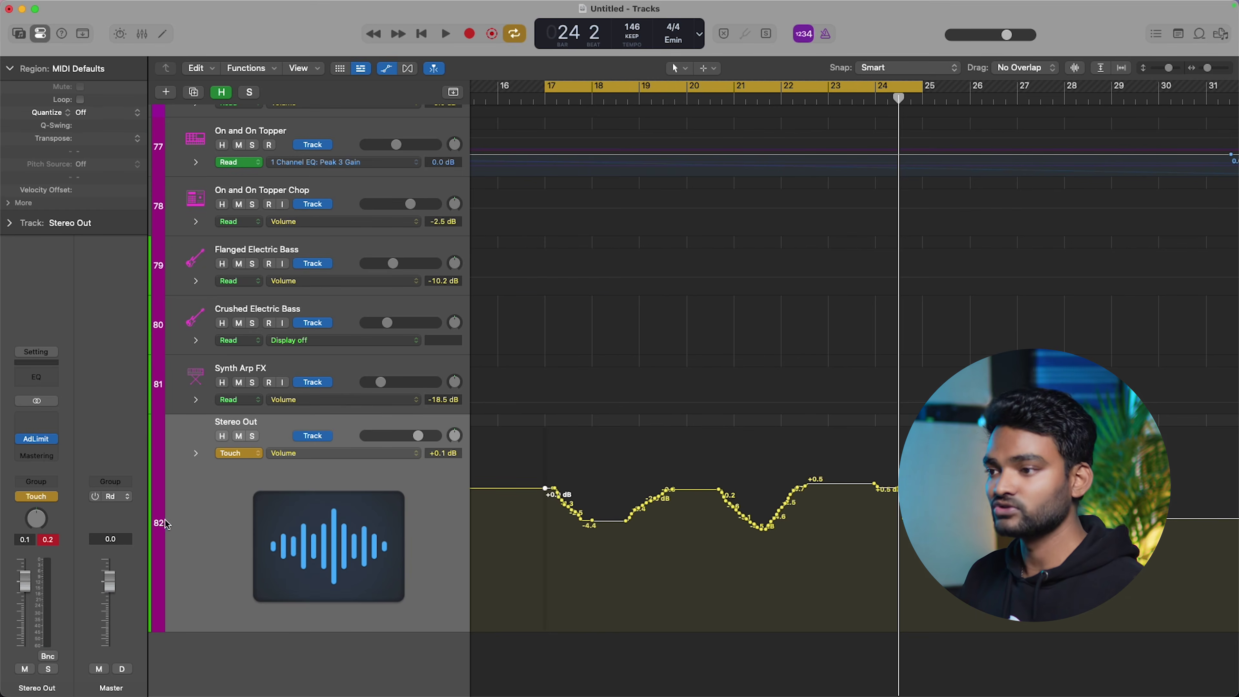
Set the Stereo Out automation mode to Read and play the section from bar 17.
{"action": "left_click", "coordinate": [54, 496]}
{"action": "left_click", "coordinate": [53, 488]}
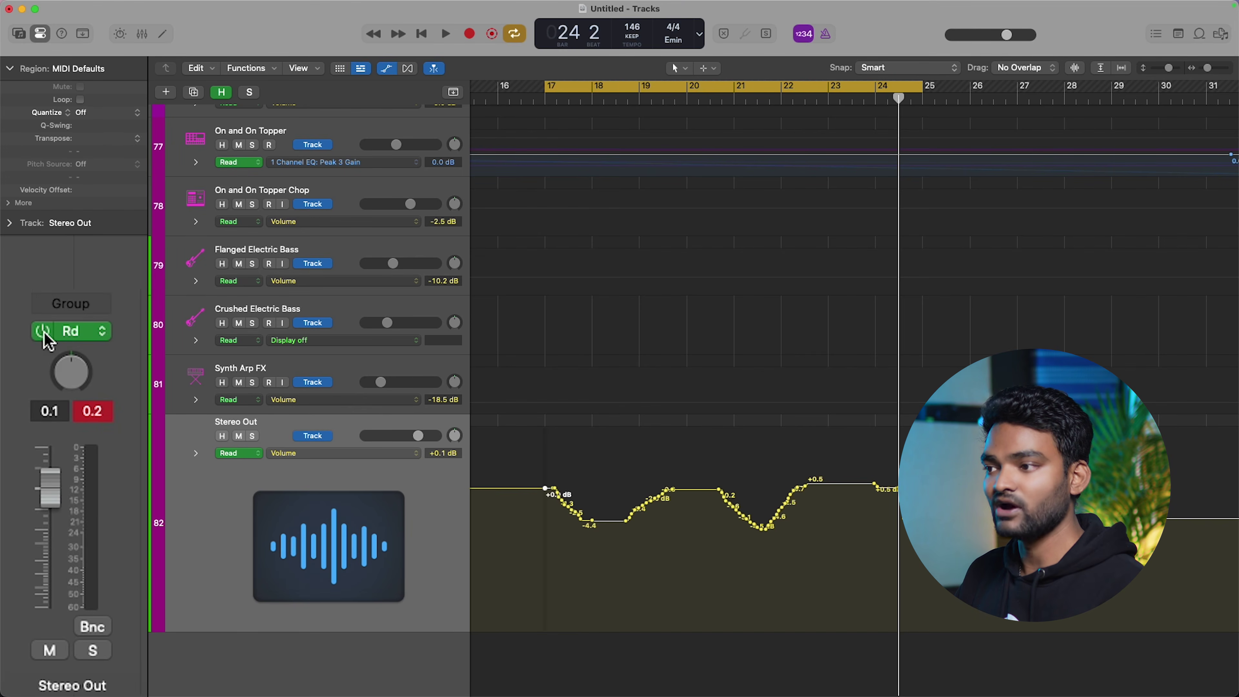
{"action": "key", "text": "space"}
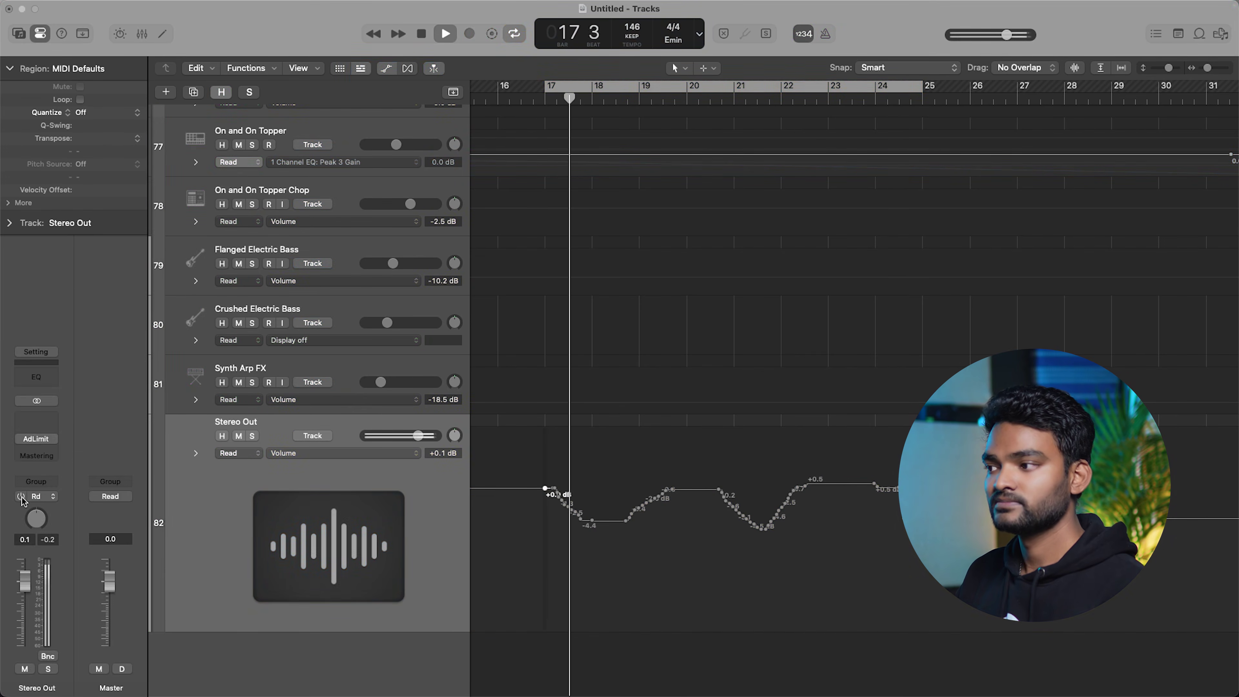
Re-enable the Stereo Out track's Read automation and play into bar 18 to hear the fader follow the recorded volume curve.
{"action": "key", "text": "space"}
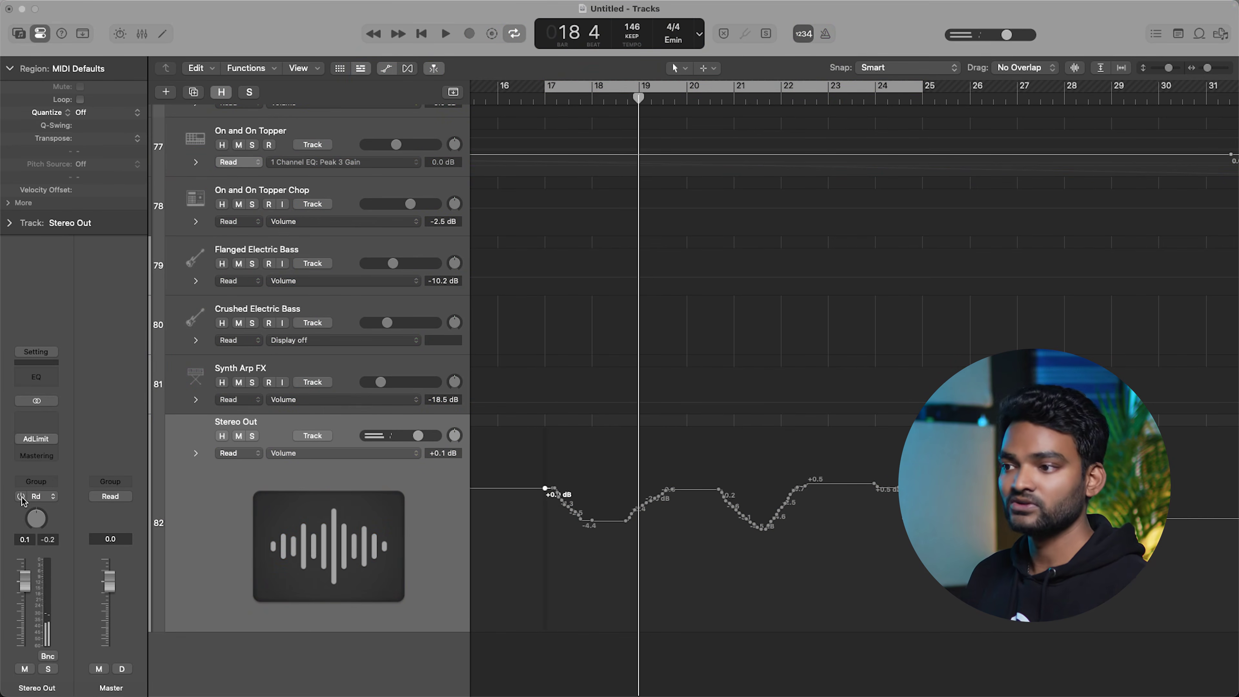
{"action": "left_click", "coordinate": [22, 499]}
{"action": "key", "text": "space"}
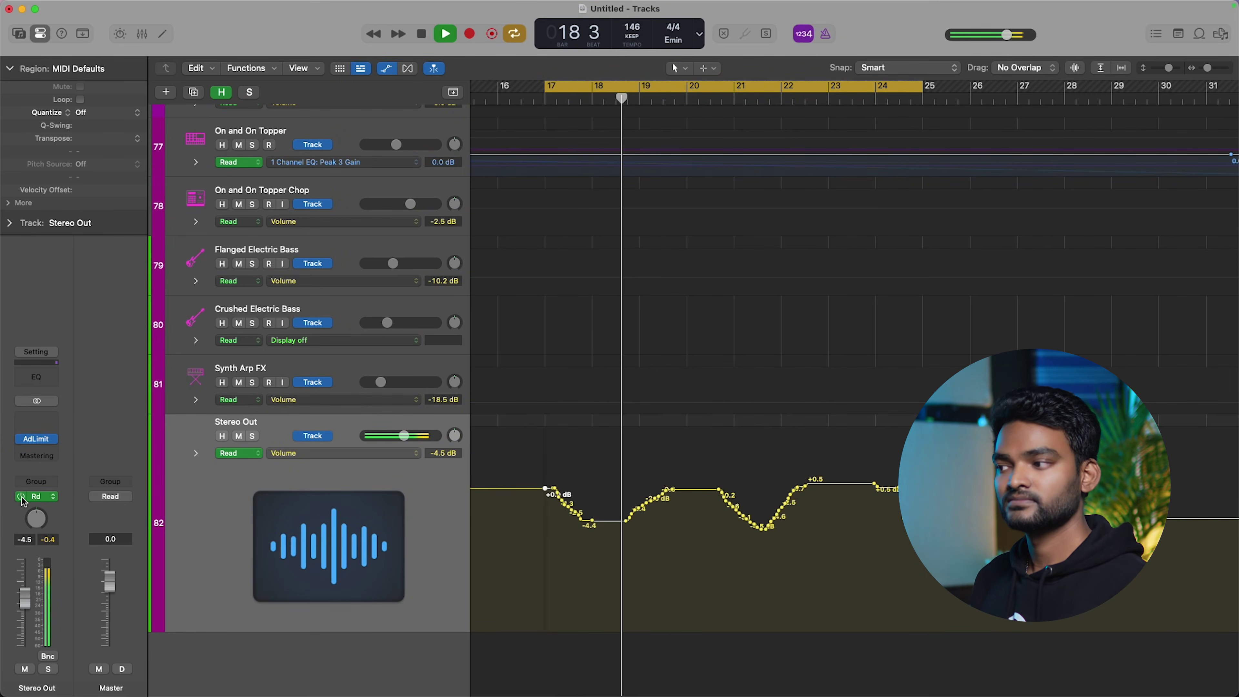
{"action": "key", "text": "space"}
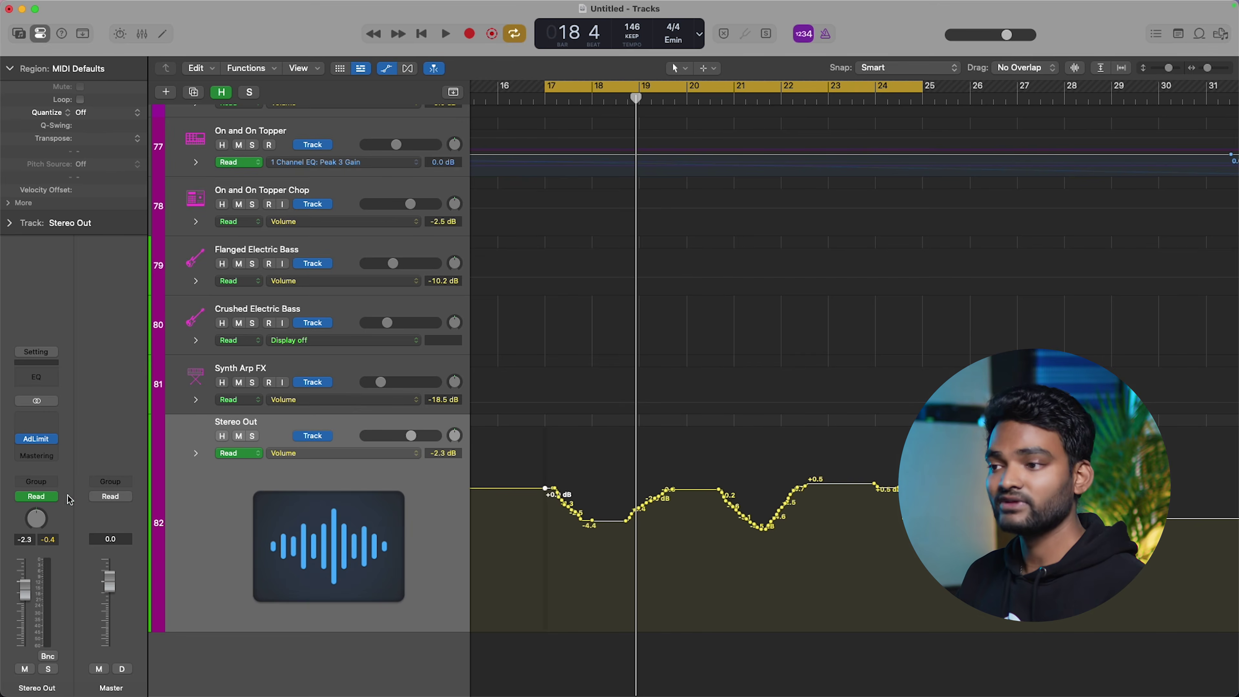
Set Stereo Out to Write, raise its fader to +1.2 dB and overwrite the volume automation from bar 17 to bar 21.
{"action": "left_click", "coordinate": [55, 496]}
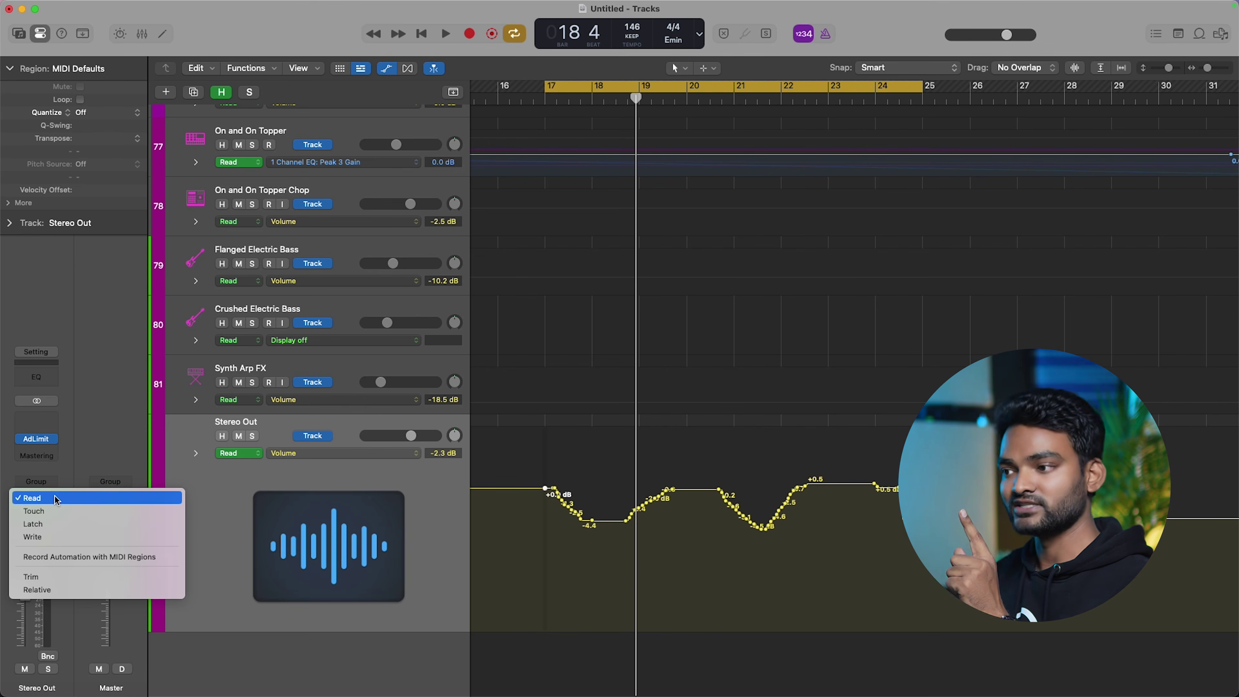
{"action": "left_click", "coordinate": [32, 536]}
{"action": "key", "text": "Return"}
{"action": "left_click_drag", "start_coordinate": [28, 589], "coordinate": [27, 579]}
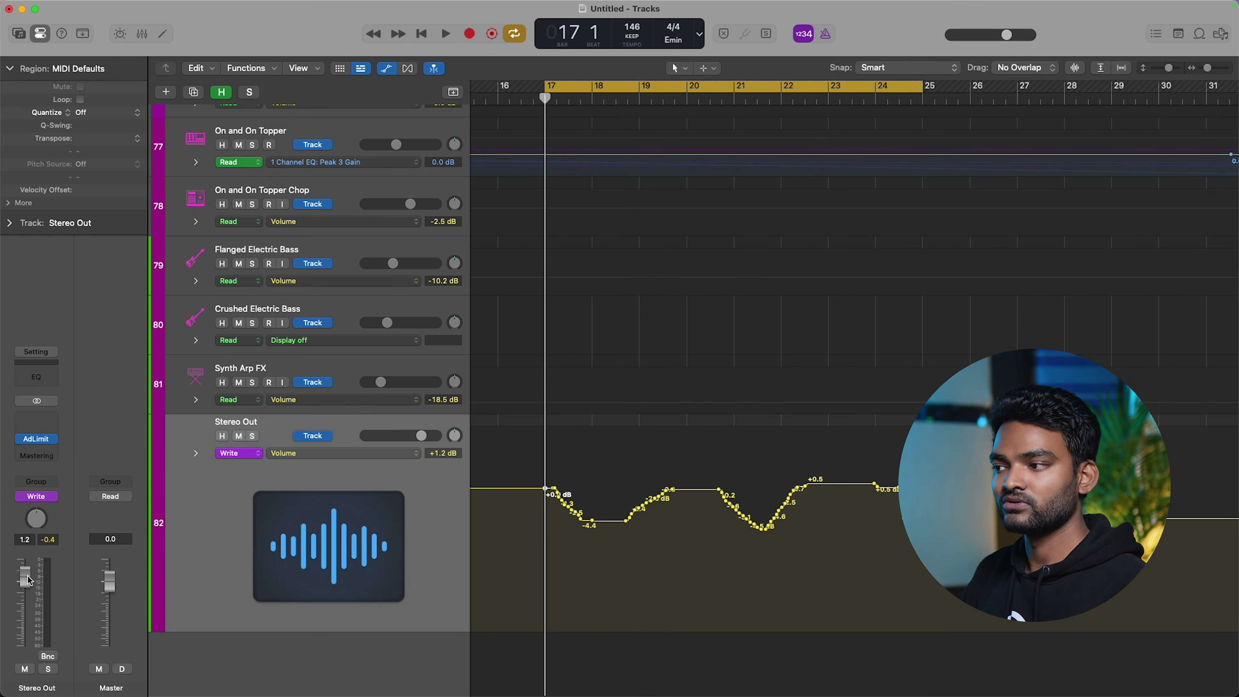
{"action": "key", "text": "space"}
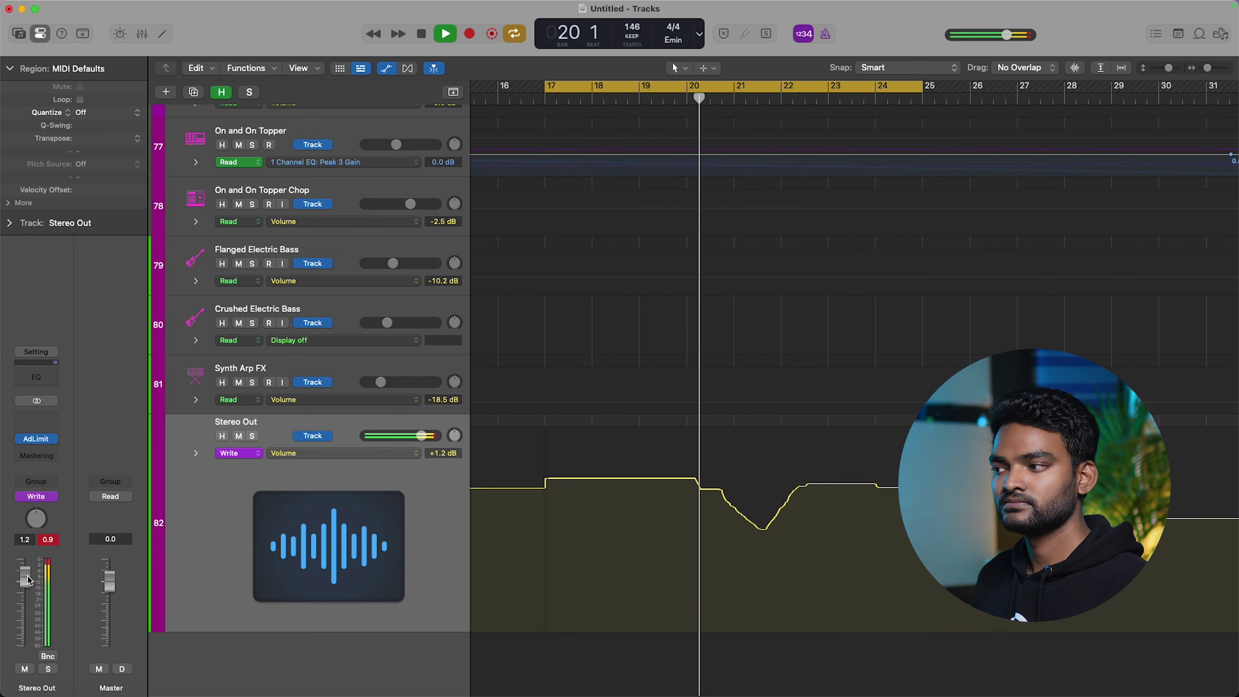
{"action": "key", "text": "space"}
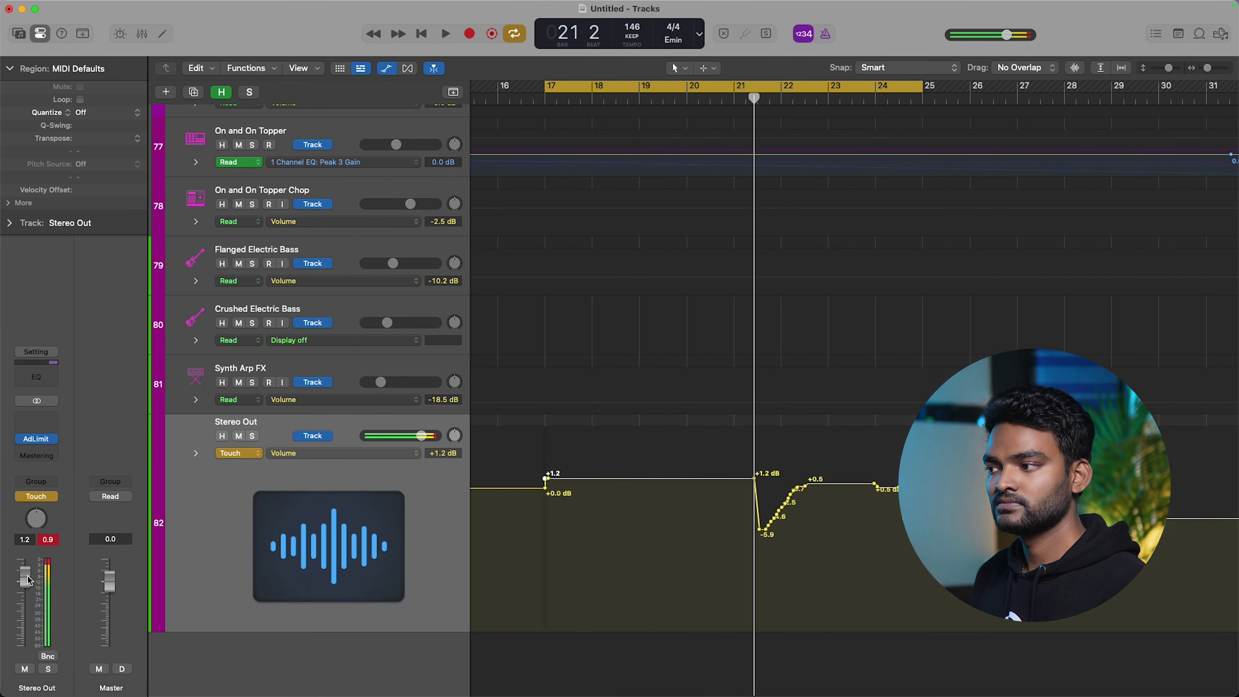